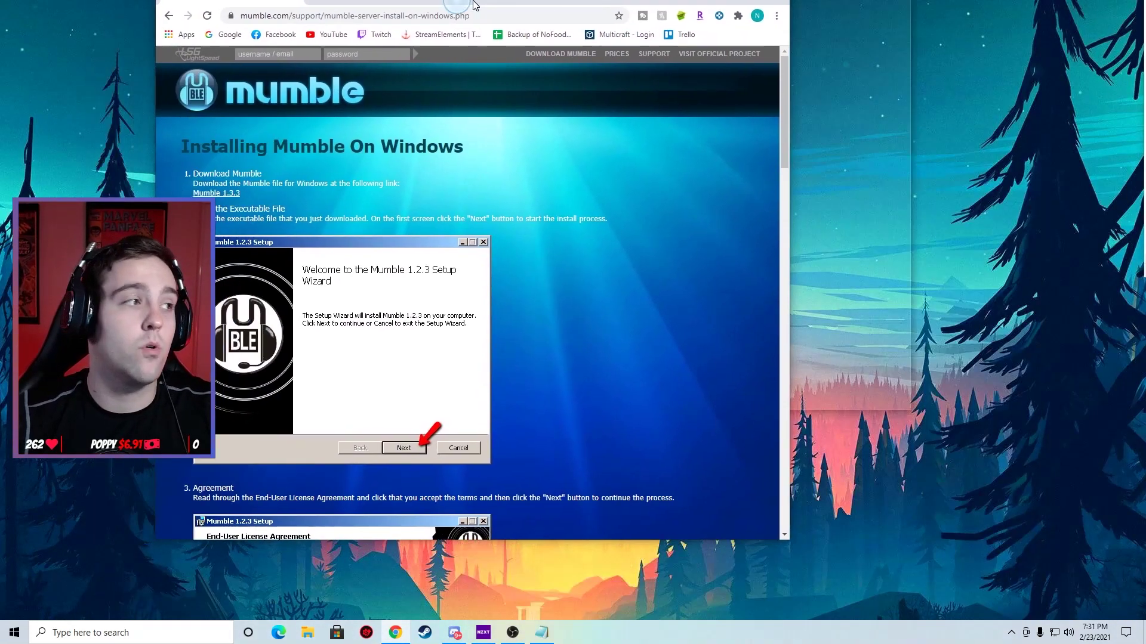
Step: Begin the Mumble 1.3.3 setup, read through the End-User License Agreement and accept its terms
left_click_drag(473, 5, 473, 4)
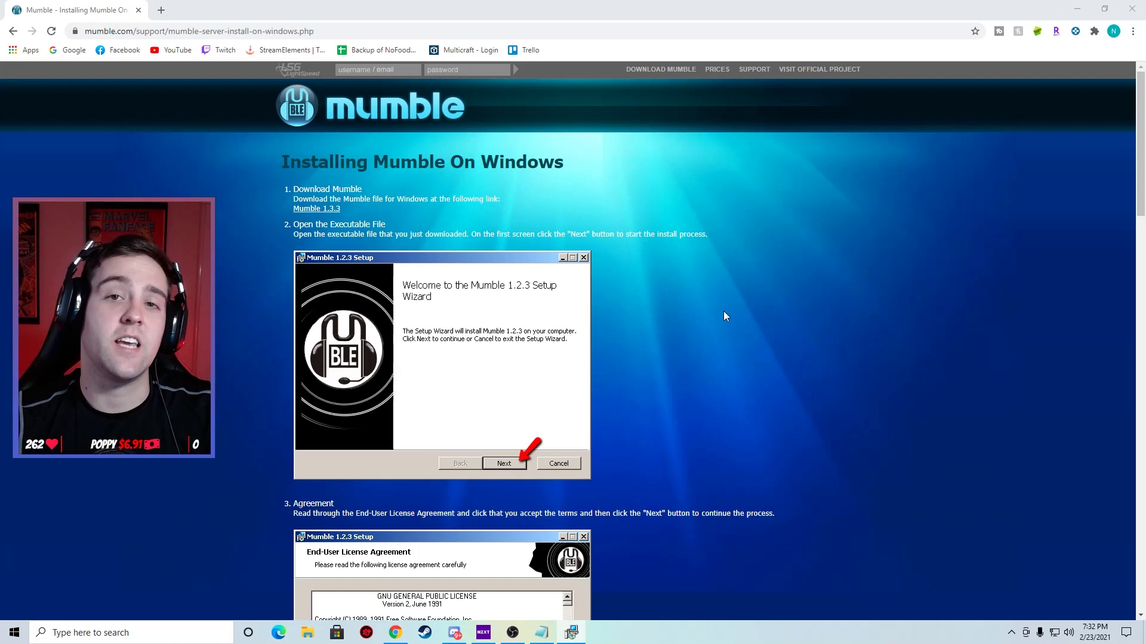
left_click_drag(650, 229, 478, 188)
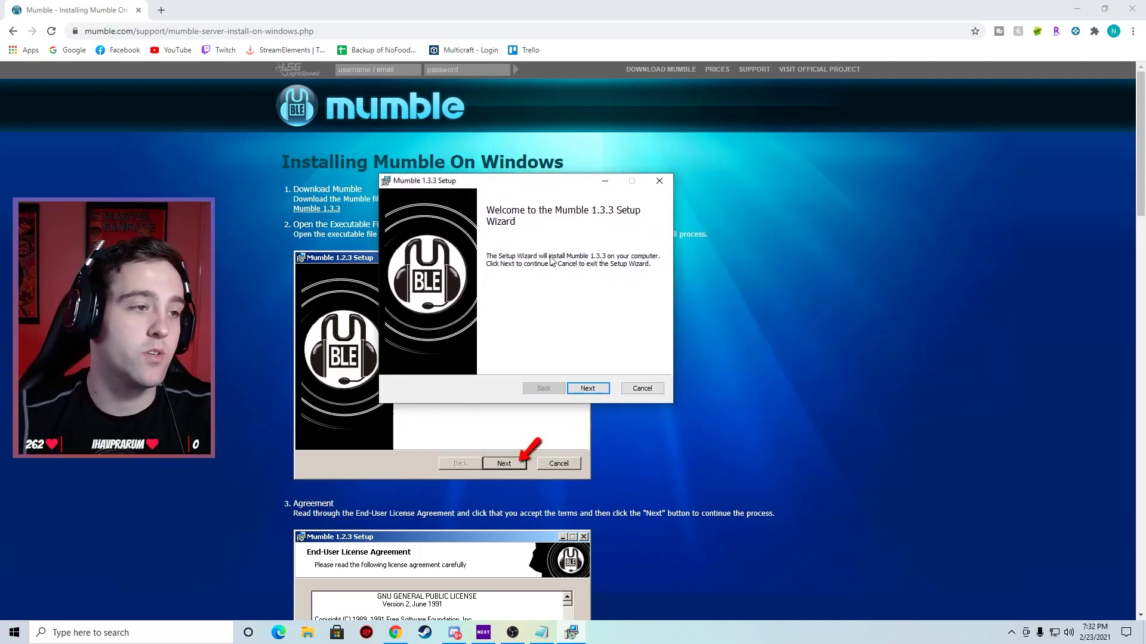
left_click(585, 389)
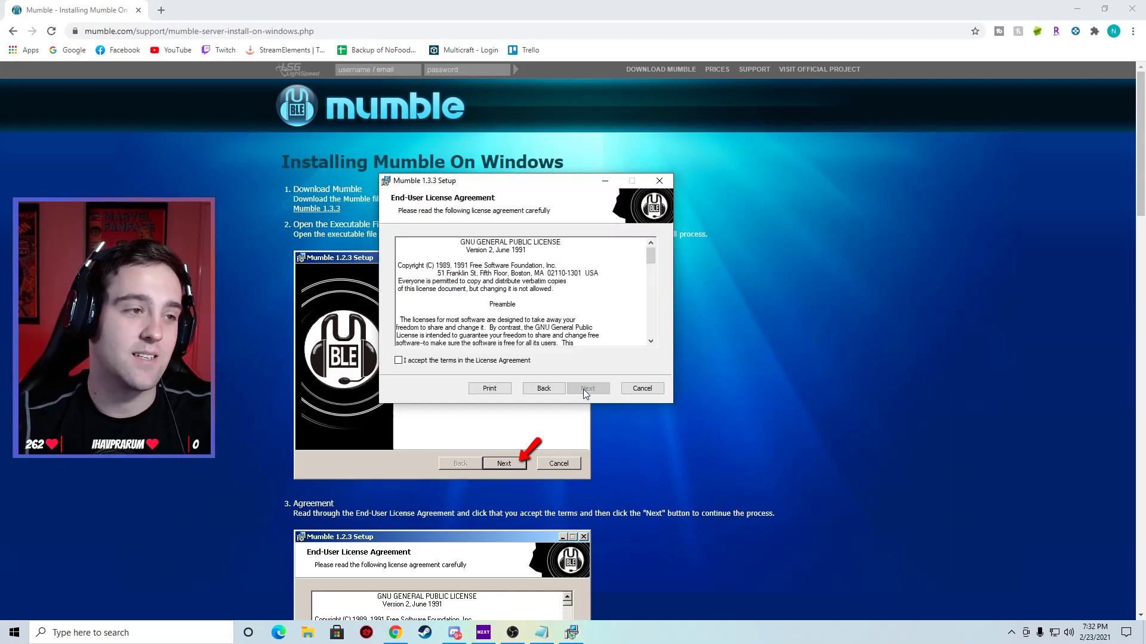
scroll(566, 281, "down", 6)
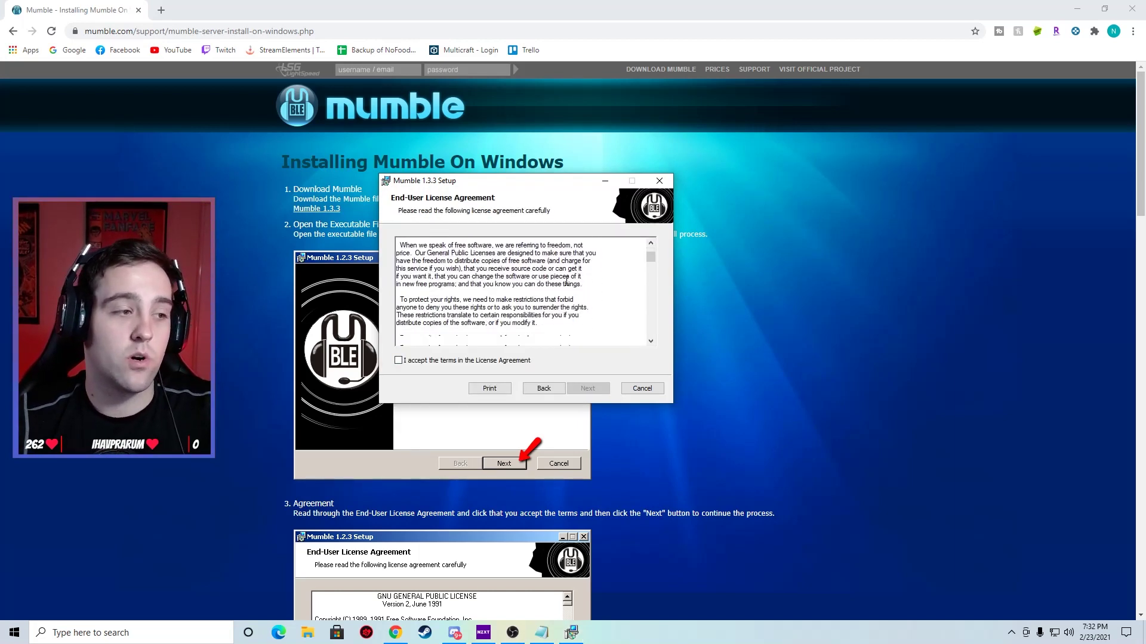
scroll(566, 280, "down", 20)
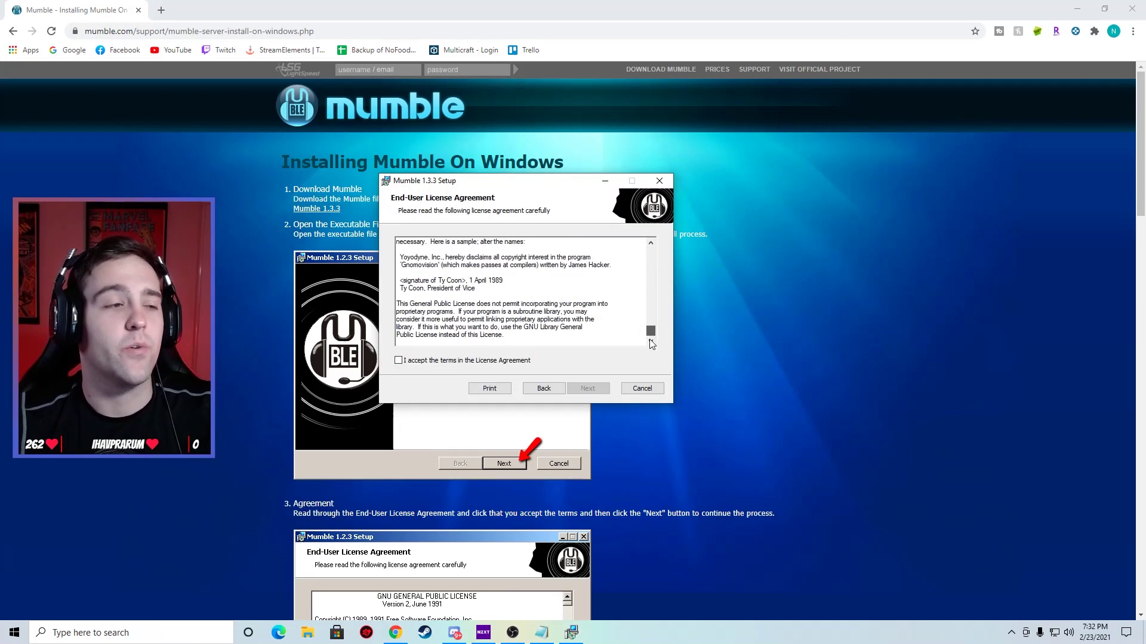
left_click(416, 361)
left_click(571, 389)
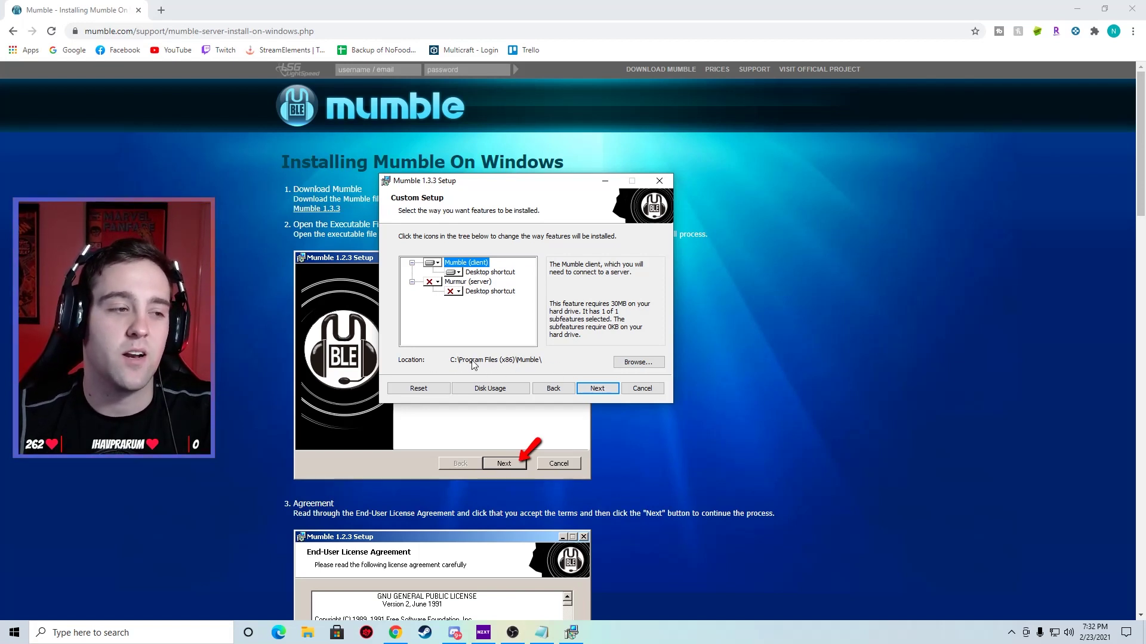
Step: Install Mumble 1.3.3 in the default destination folder with the default features, and finish the setup with Start Mumble enabled
left_click(643, 365)
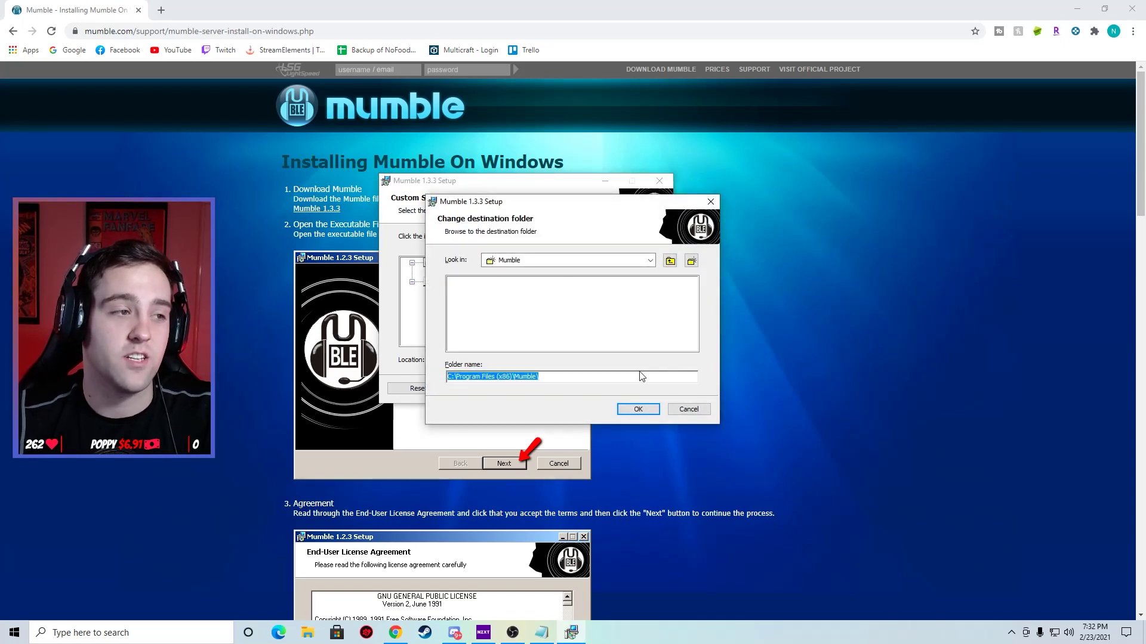
left_click(692, 408)
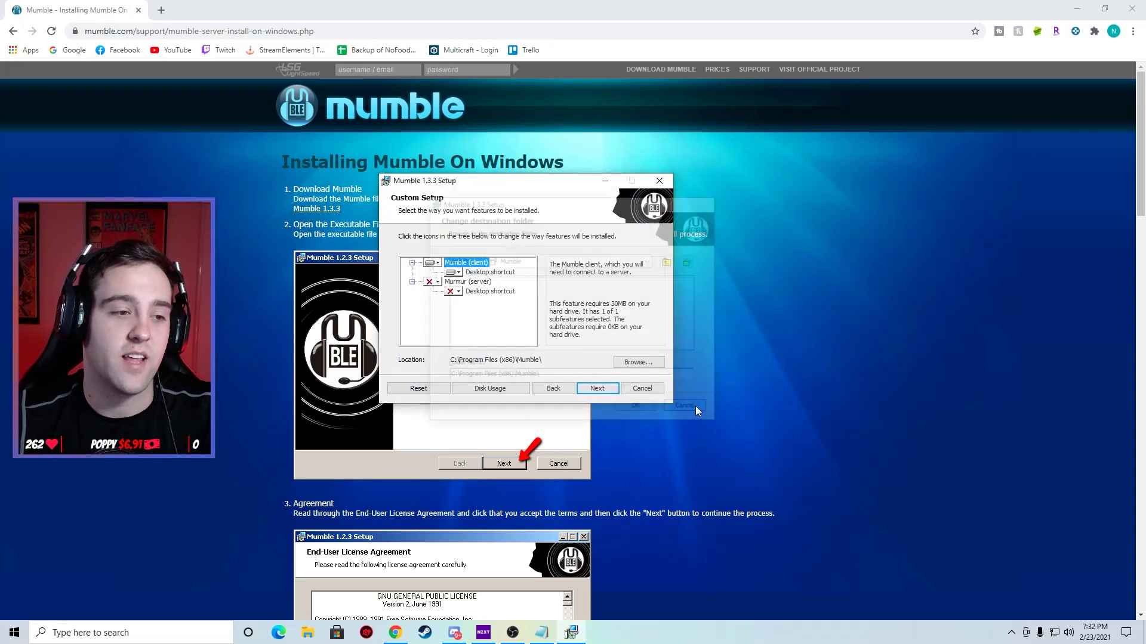
left_click(600, 394)
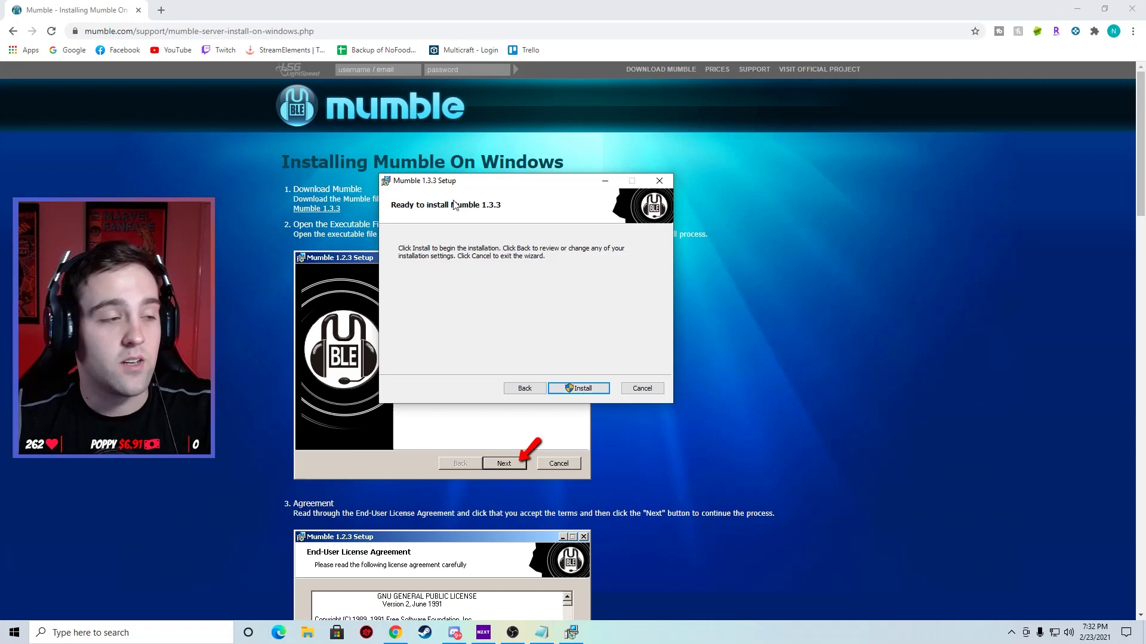
left_click(579, 389)
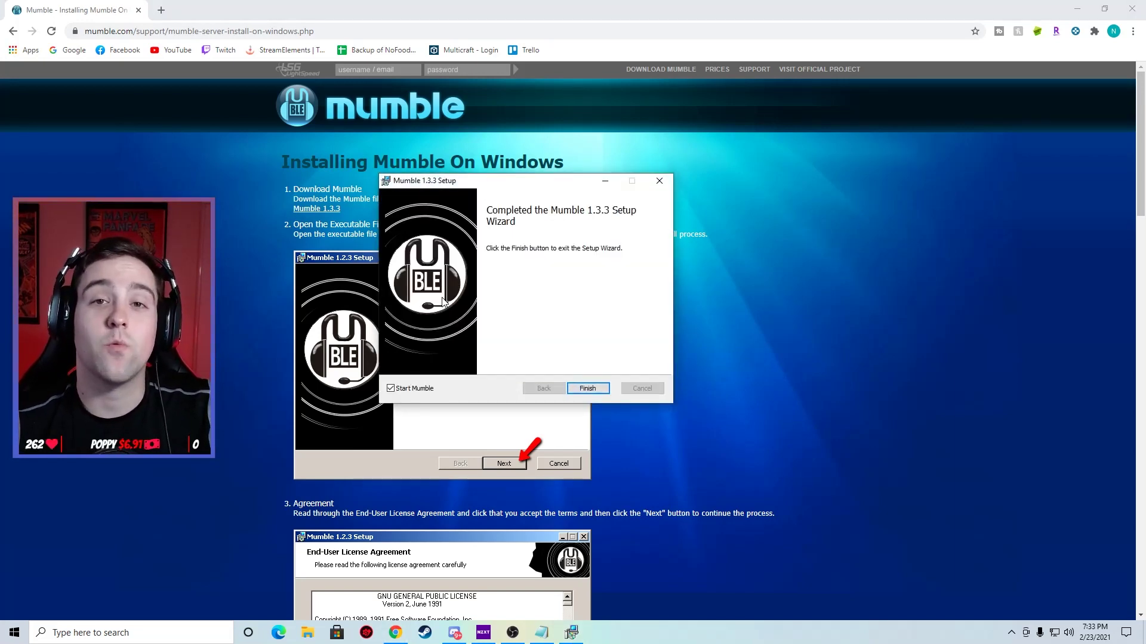
left_click(593, 388)
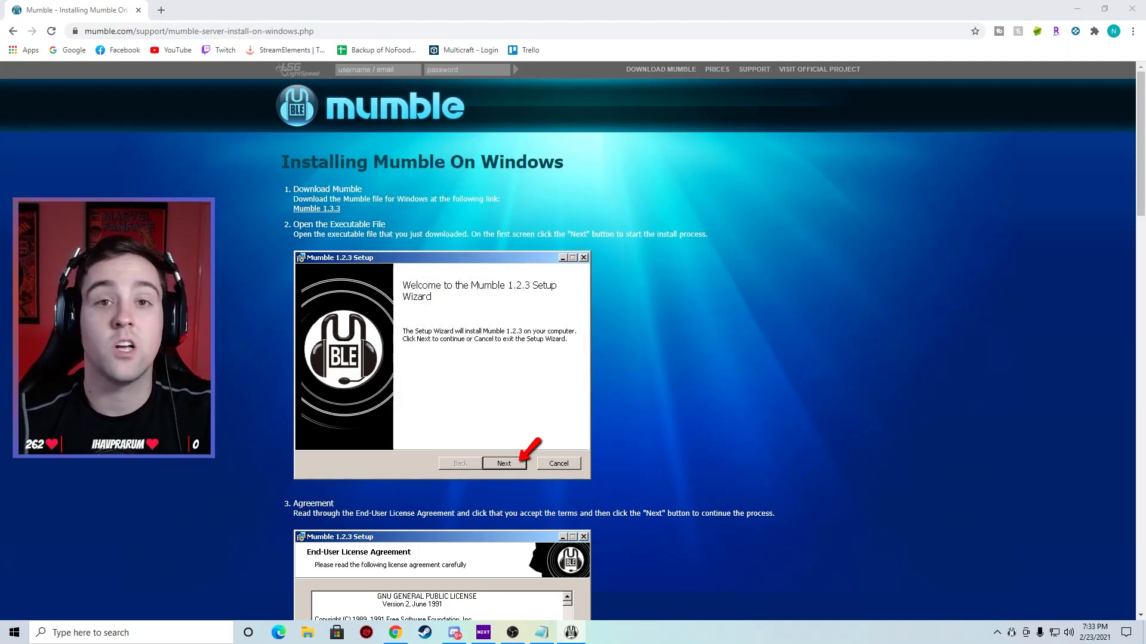
Step: Dismiss the Mumble Server Connect dialog and maximize the main Mumble window
left_click_drag(609, 194, 486, 199)
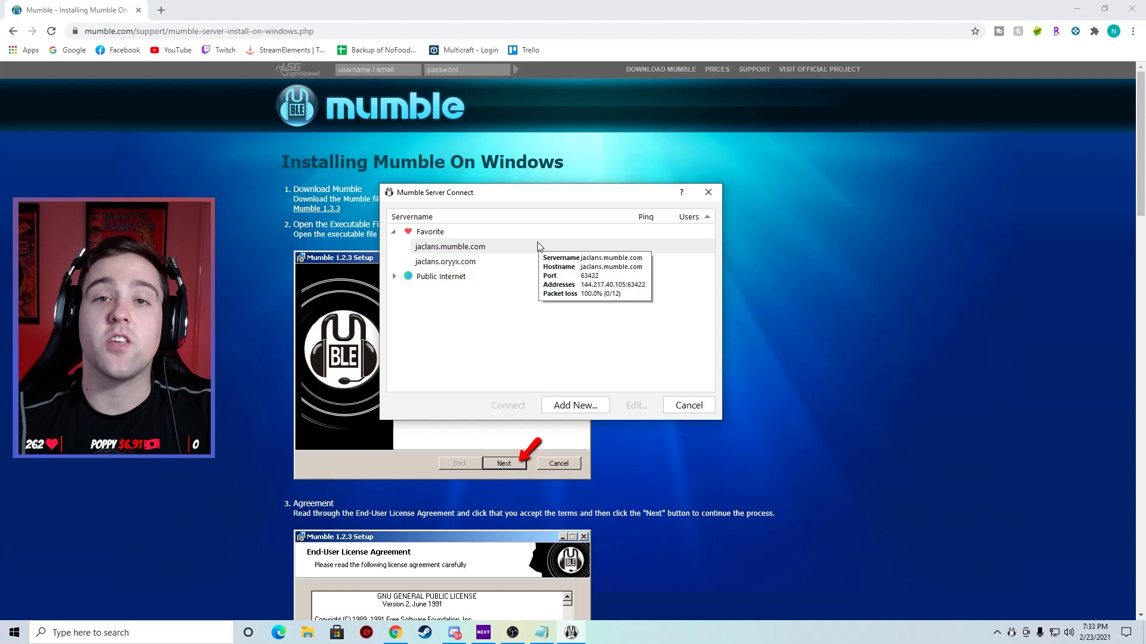
left_click(689, 406)
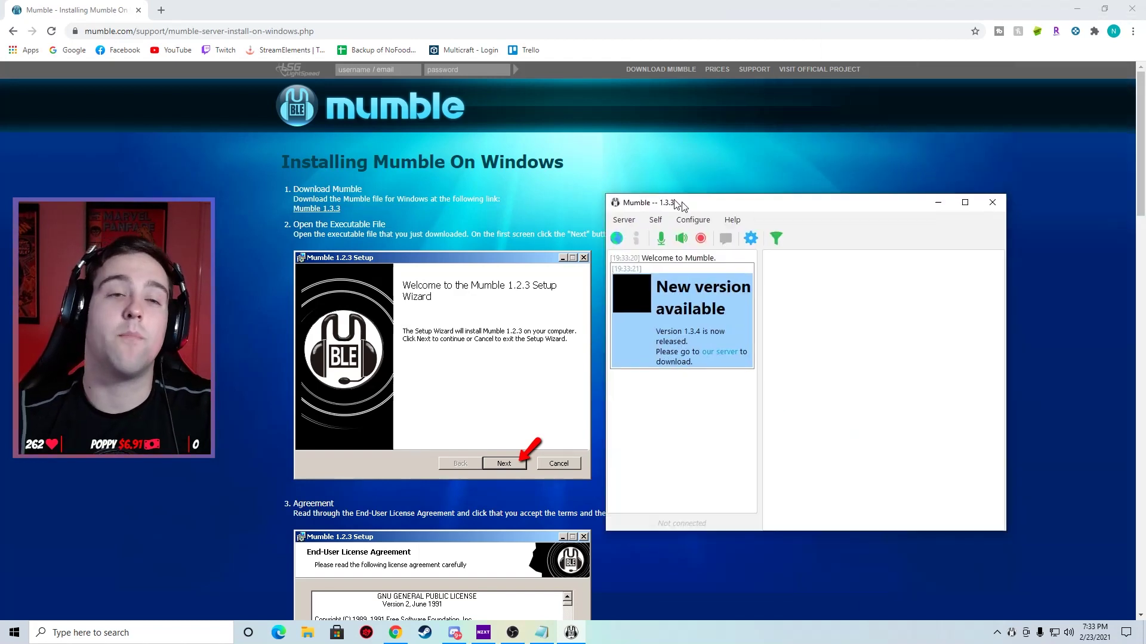
left_click_drag(683, 205, 256, 1)
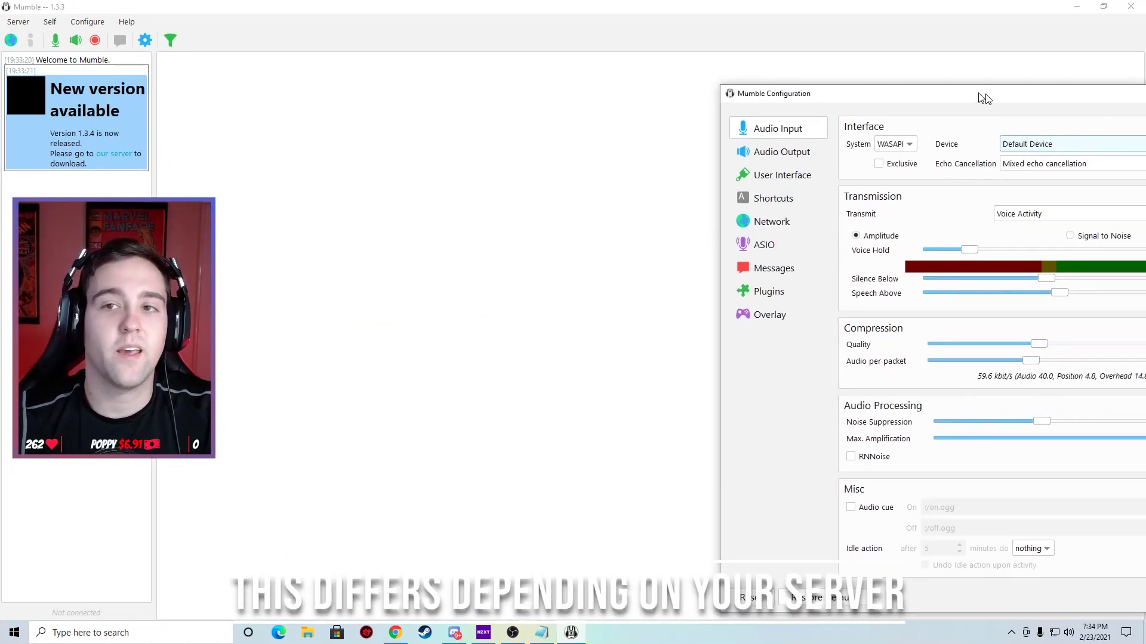
Step: Review the available audio input devices in the Mumble configuration and keep Default Device selected
left_click_drag(980, 98, 550, 77)
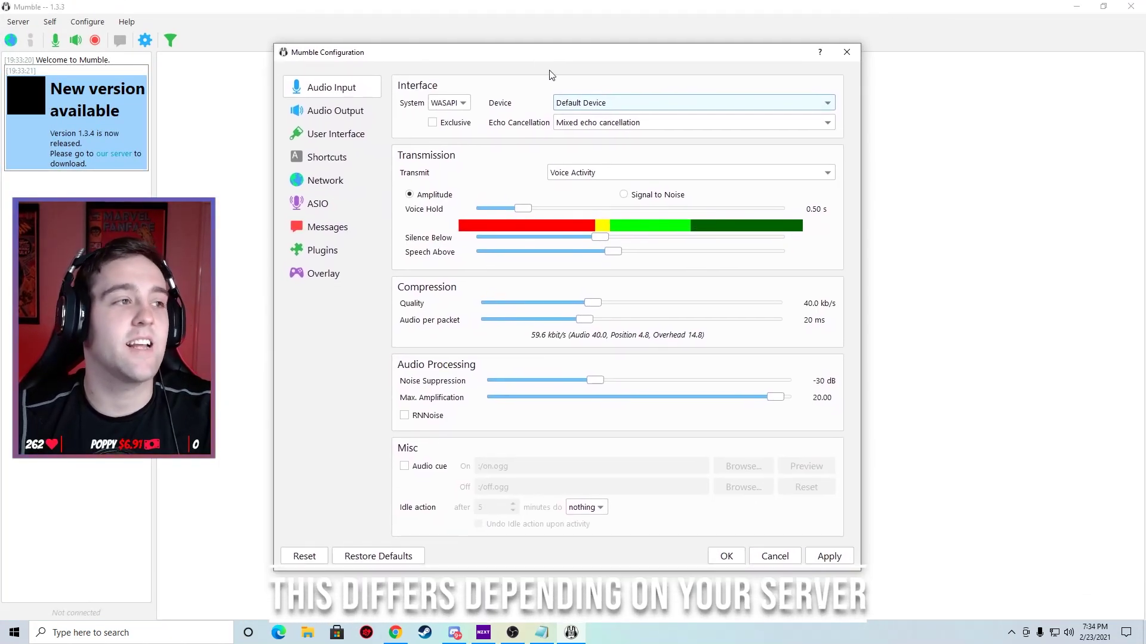
left_click(615, 104)
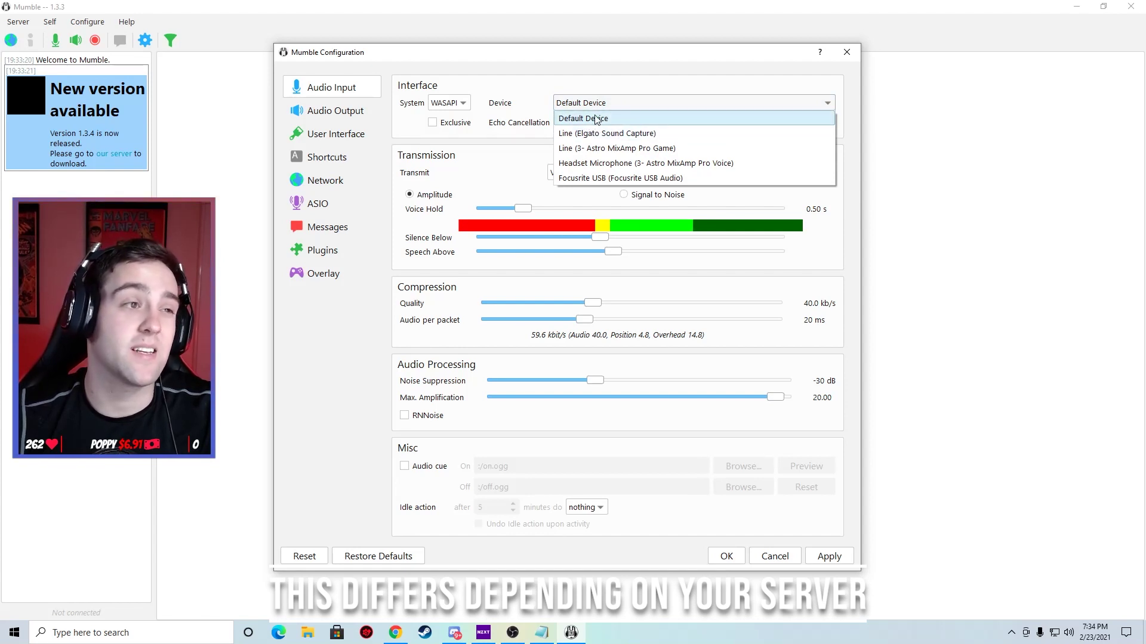
left_click(596, 107)
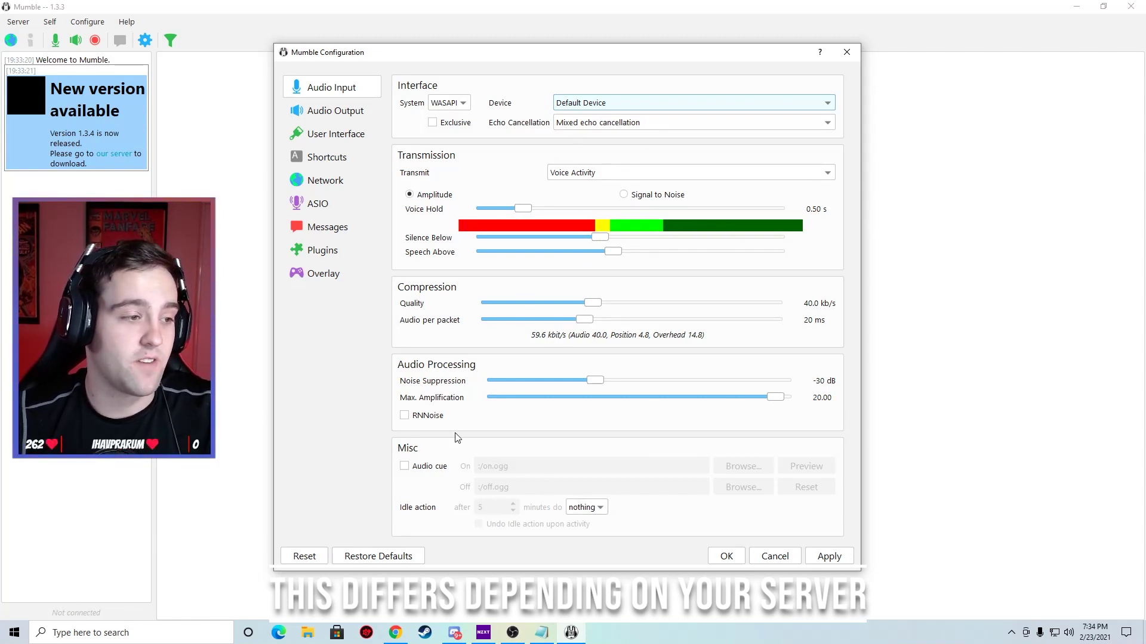
Step: In the Audio Output settings, choose Default Device as the output device and set the positional audio Bloom to 150 %
left_click(334, 113)
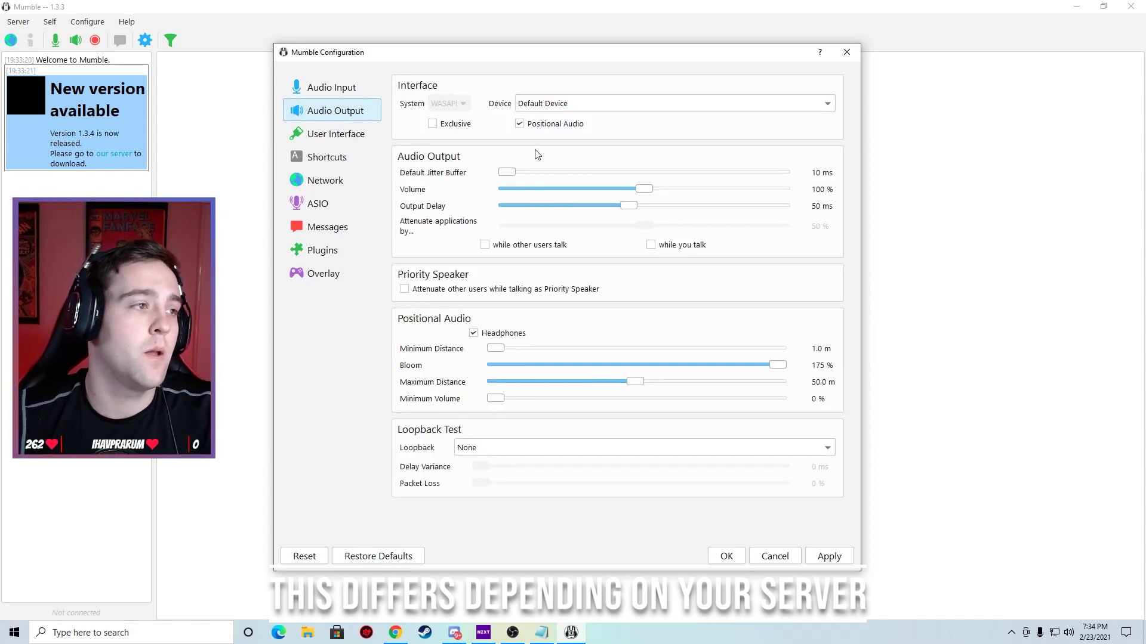
left_click(560, 102)
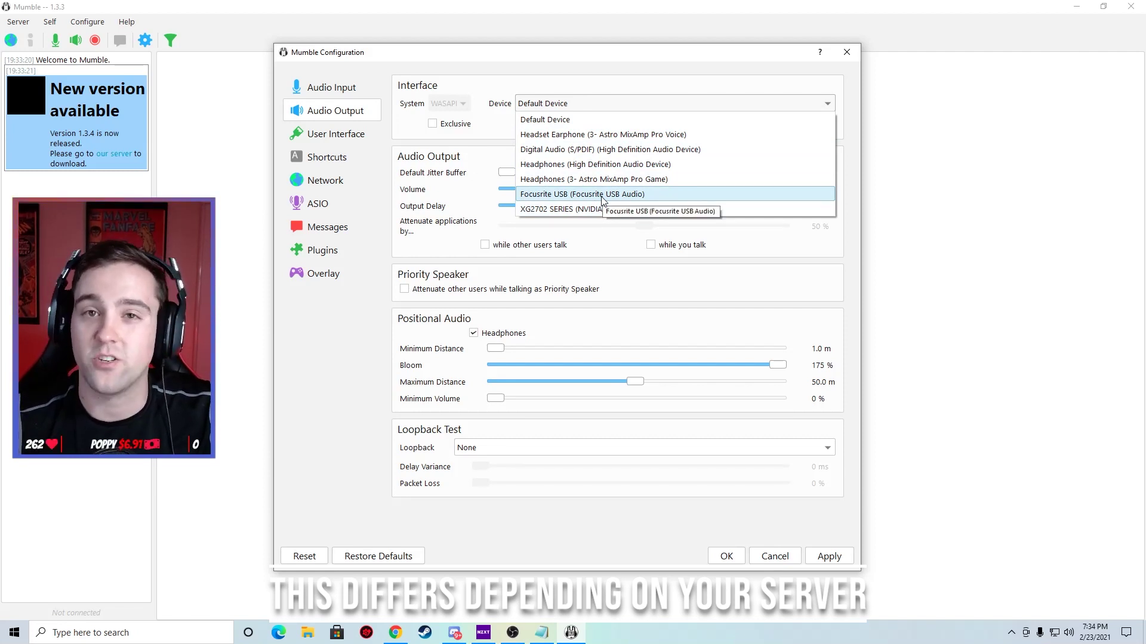
left_click(567, 118)
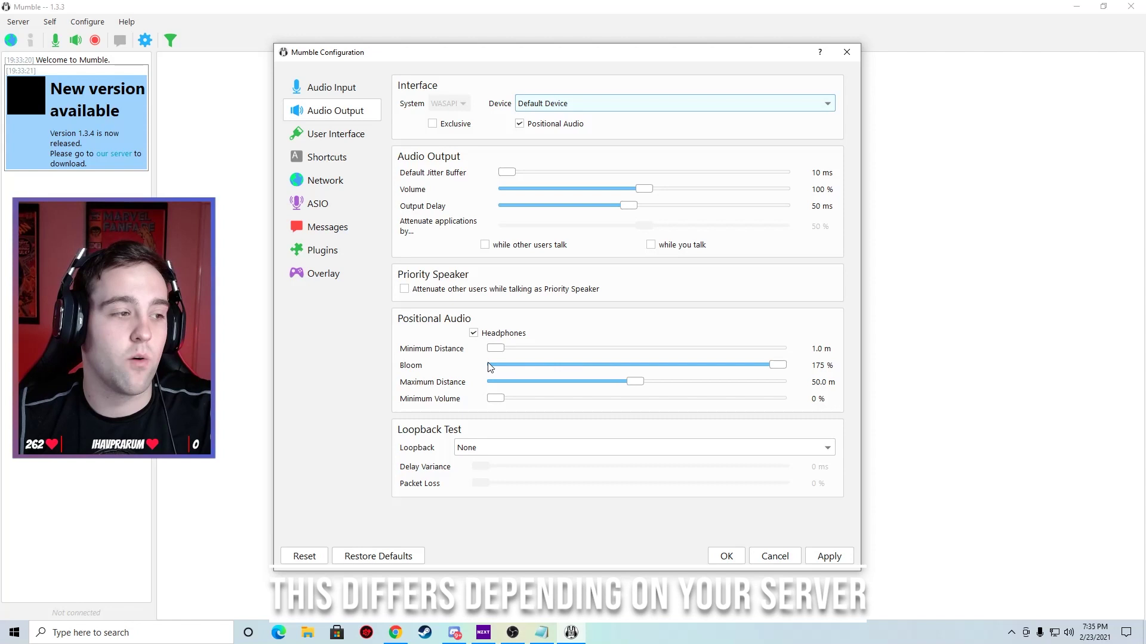
left_click_drag(779, 366, 688, 369)
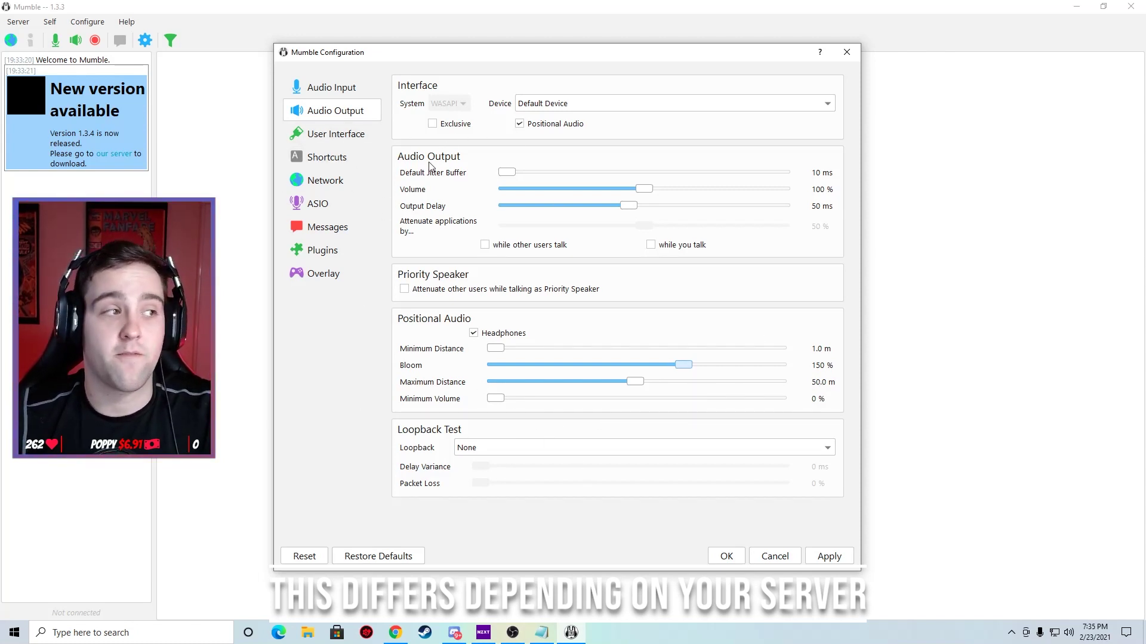
Step: Check that the game plugins and Link to Game and Transmit Position are enabled, and save the Mumble configuration
left_click(328, 253)
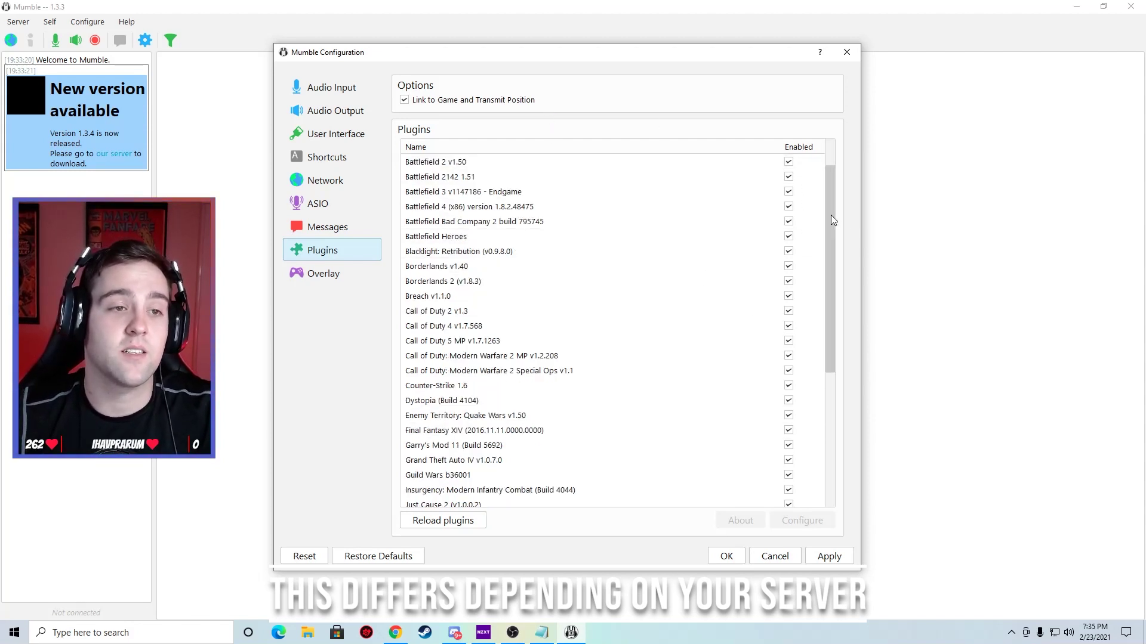
left_click_drag(831, 215, 808, 424)
scroll(800, 358, "up", 6)
left_click(813, 166)
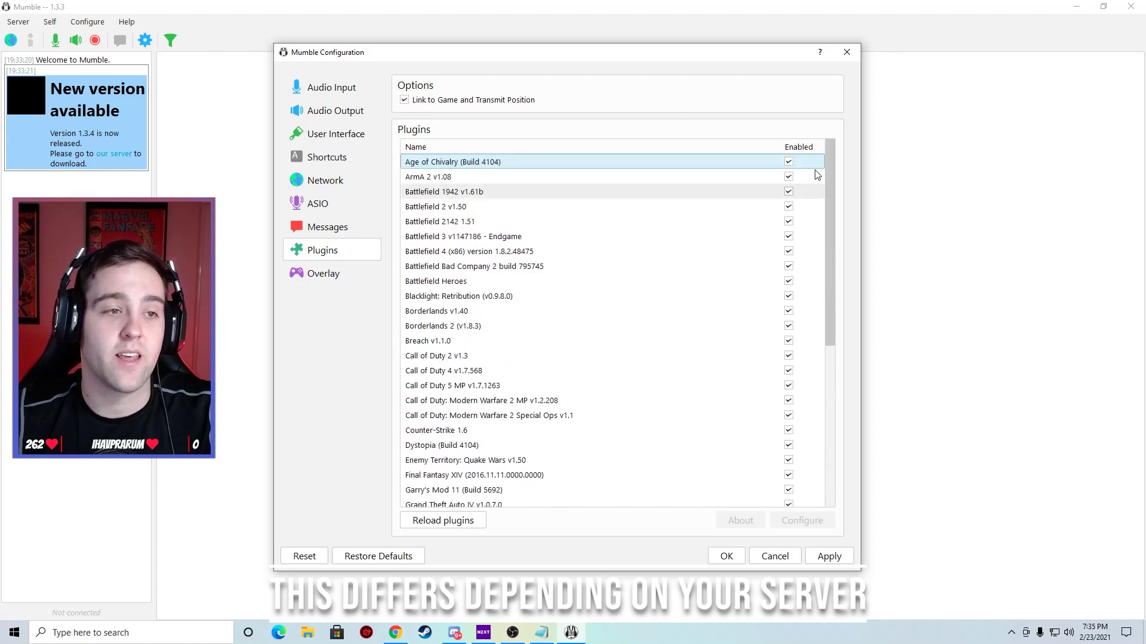
scroll(748, 358, "down", 6)
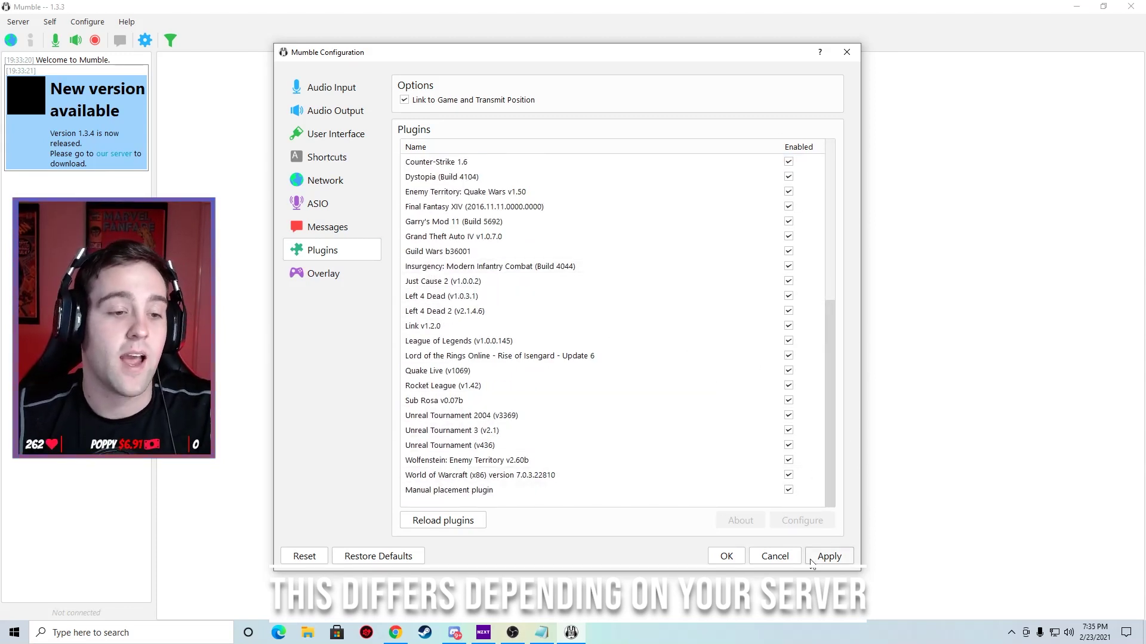
left_click(727, 556)
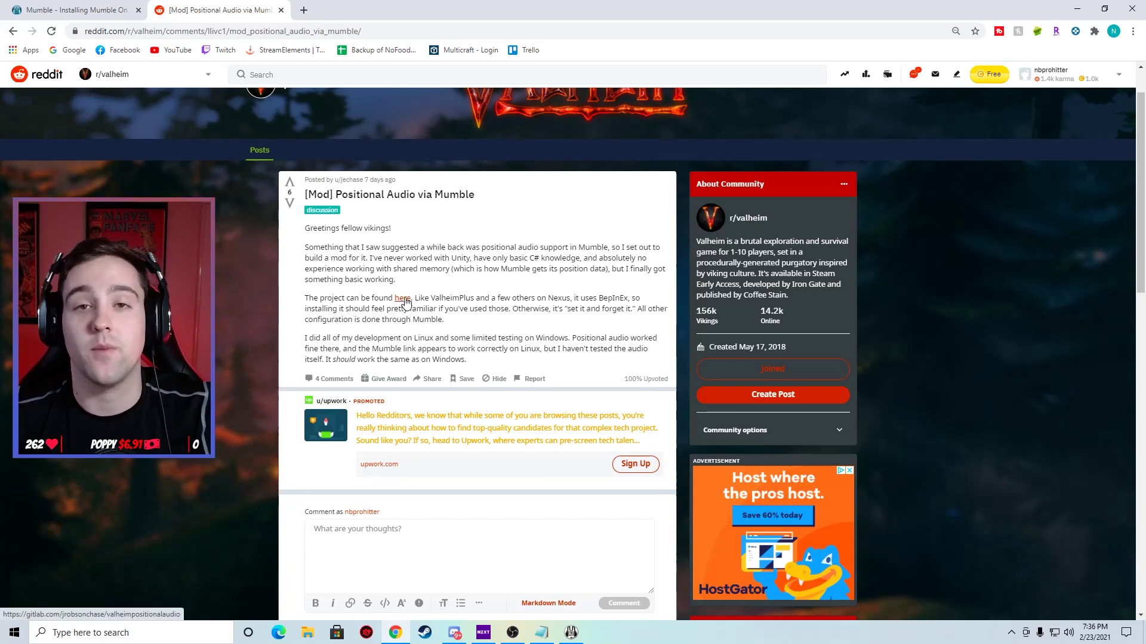
Step: Open the project linked in the Reddit post on positional audio and read its README down to the usage and troubleshooting sections
left_click(403, 298)
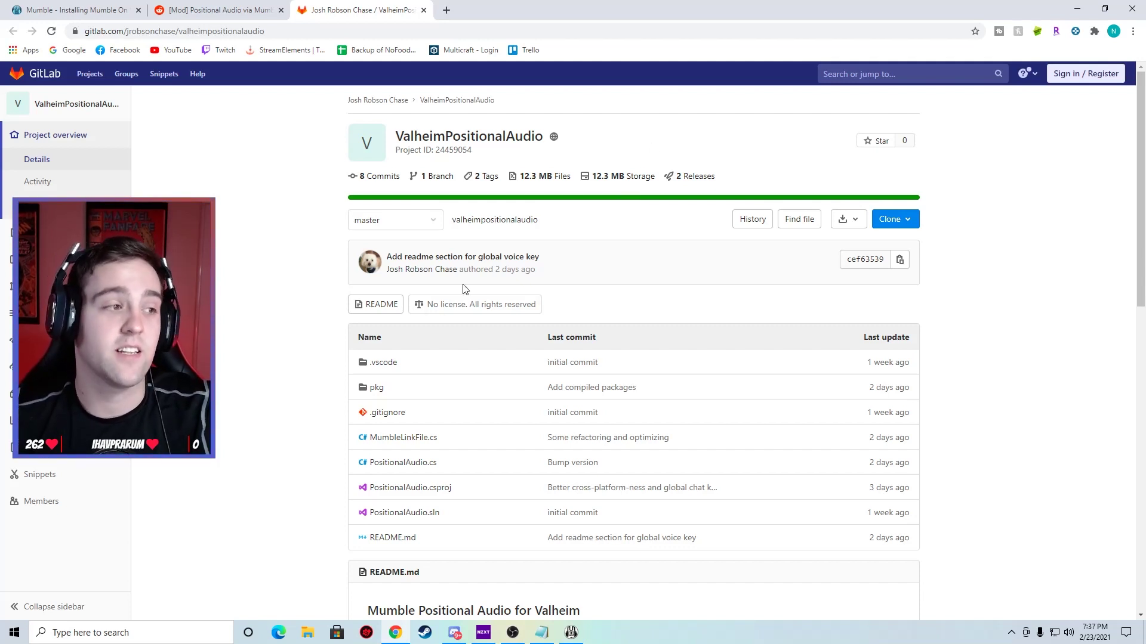
left_click_drag(382, 135, 546, 140)
left_click(604, 146)
scroll(484, 277, "down", 1)
scroll(485, 276, "down", 6)
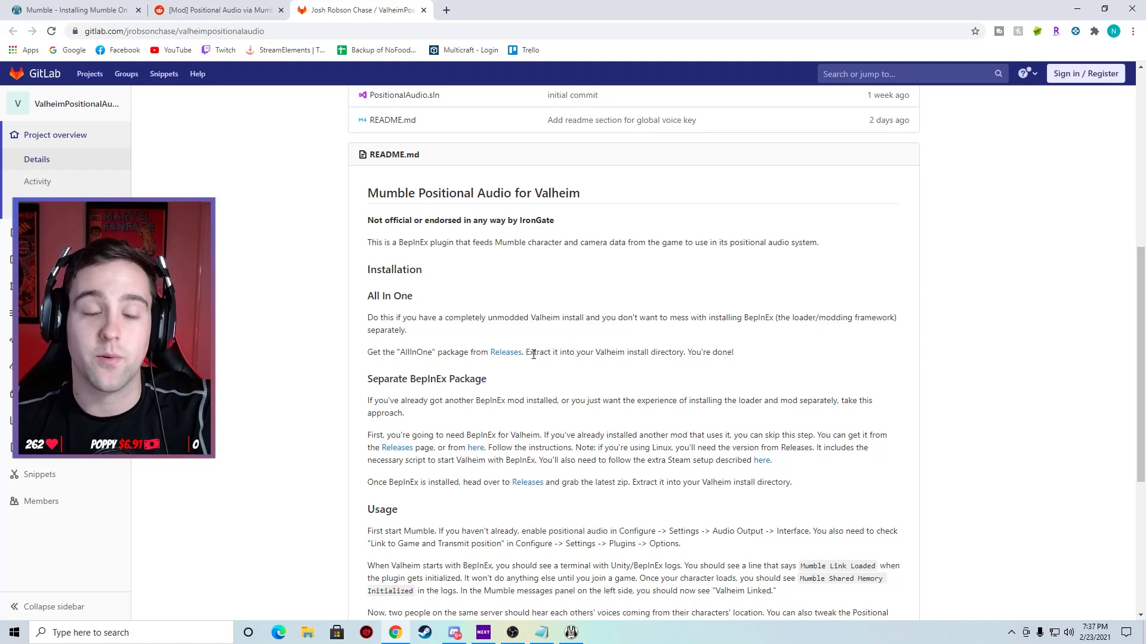
scroll(533, 354, "down", 2)
scroll(365, 256, "down", 1)
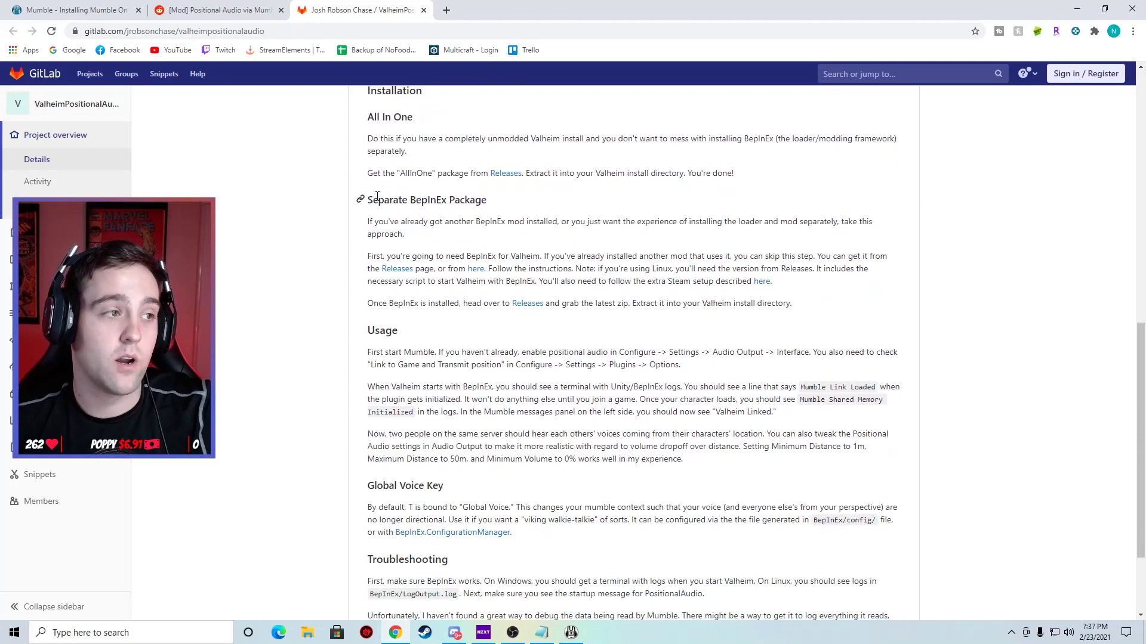
scroll(408, 279, "down", 2)
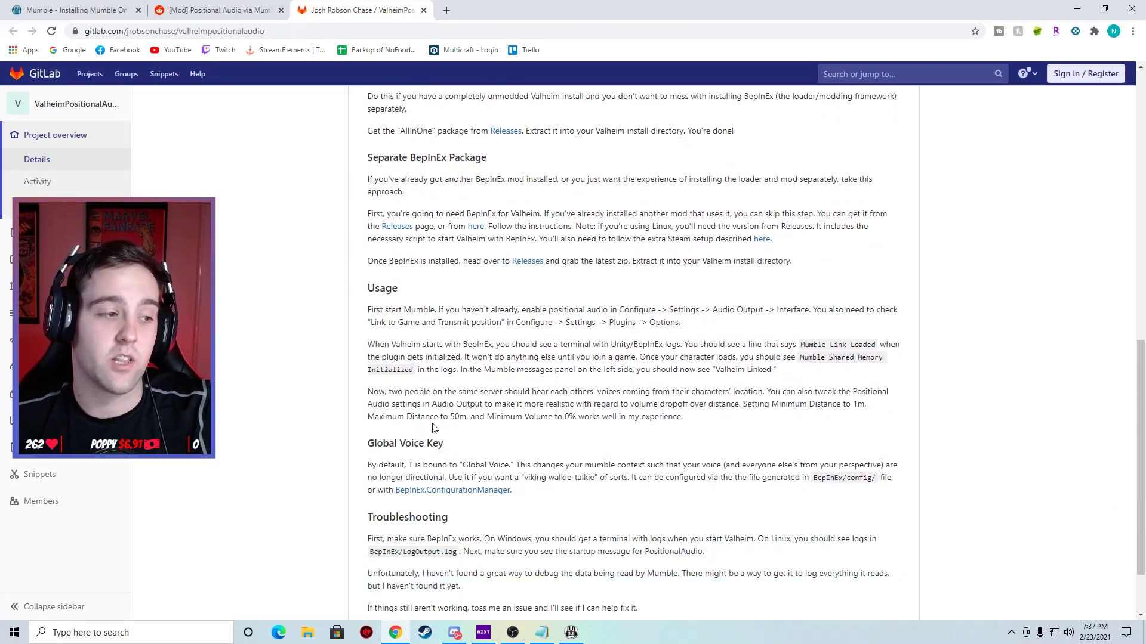
Step: Review the All In One installation instructions in the README and open the project's Releases page
scroll(392, 218, "up", 3)
left_click_drag(373, 178, 457, 184)
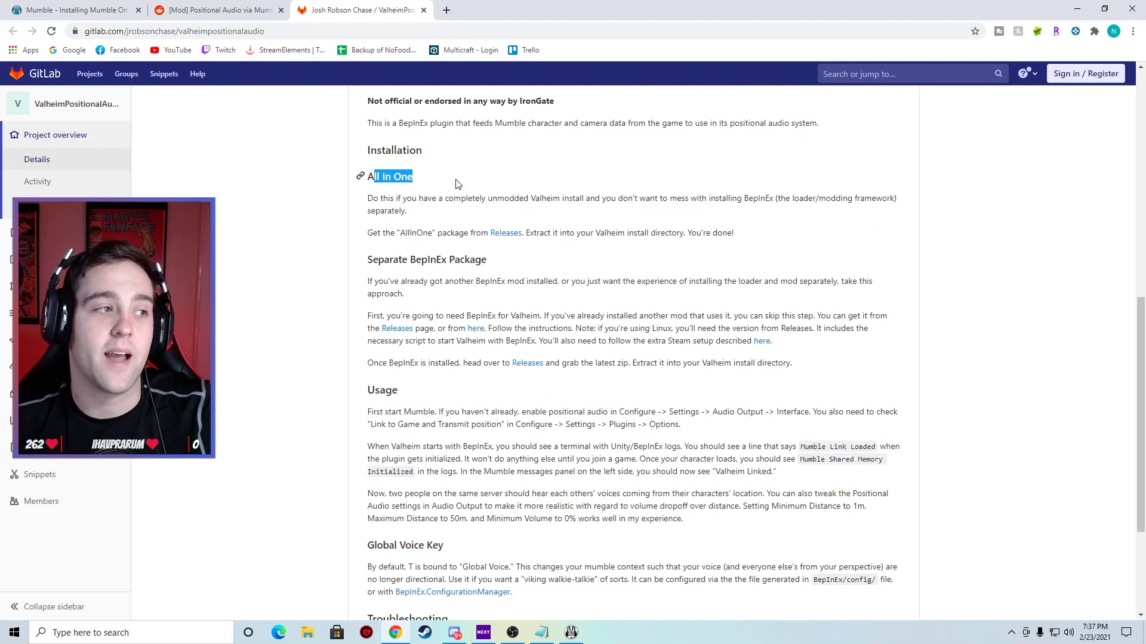
left_click(472, 189)
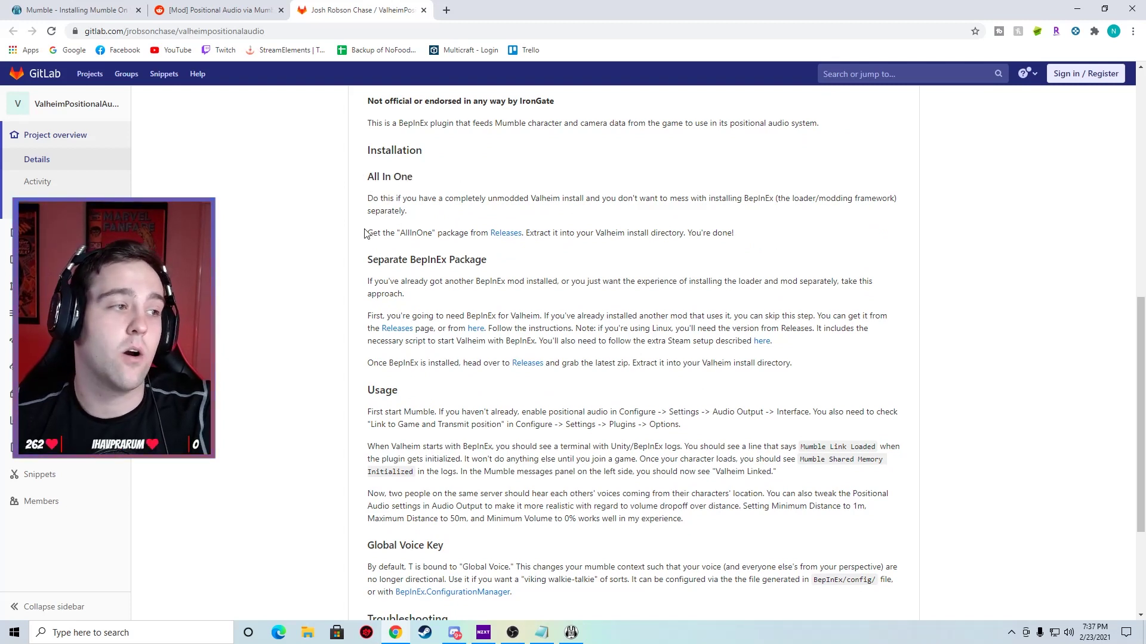
left_click_drag(366, 233, 513, 240)
left_click(521, 246)
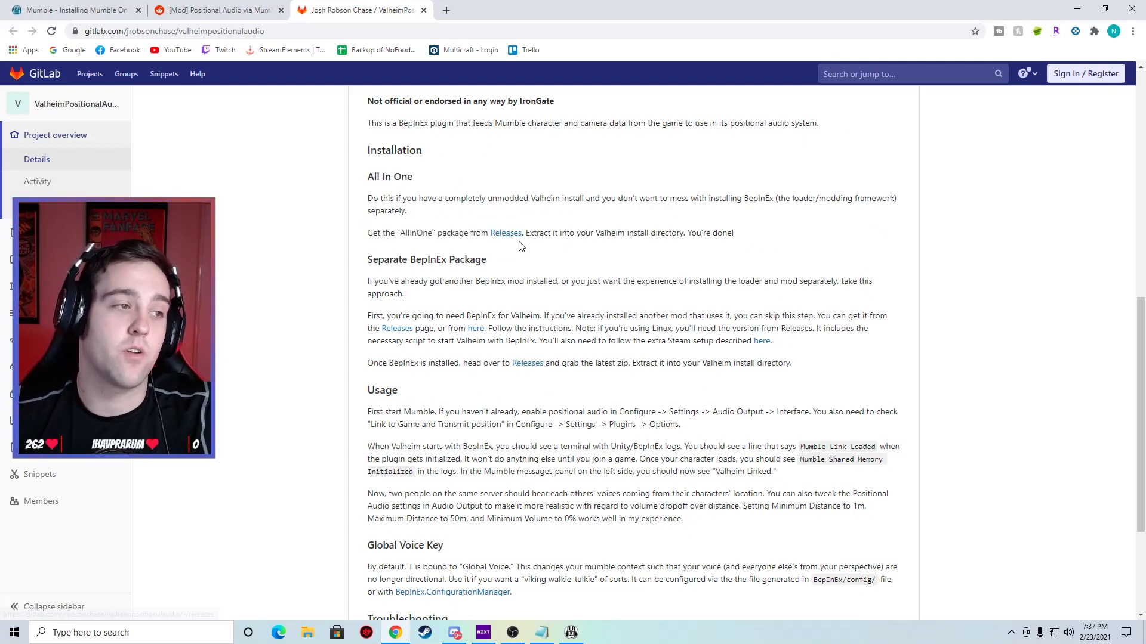
left_click(506, 235)
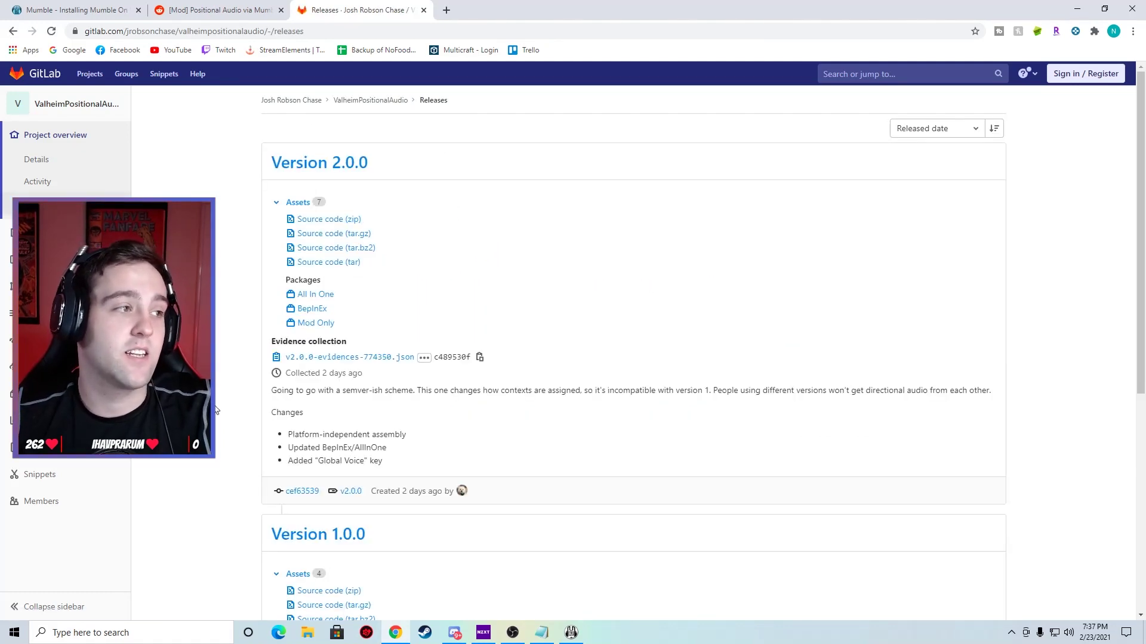
Step: Download the All In One package of Version 2.0.0
scroll(356, 392, "down", 2)
scroll(332, 215, "up", 2)
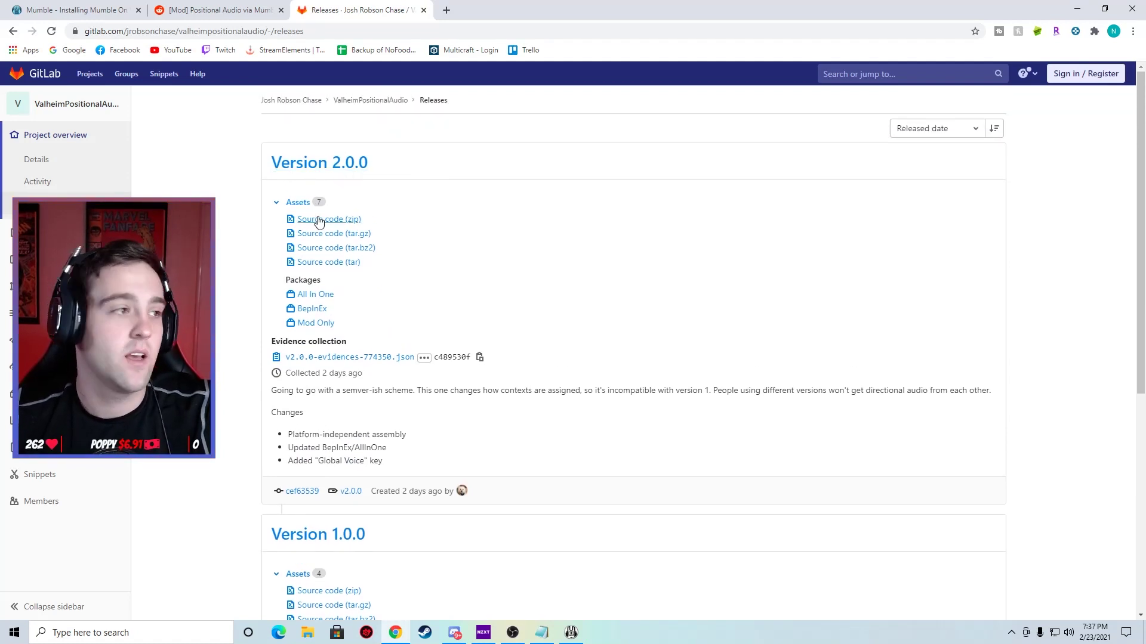
left_click(314, 294)
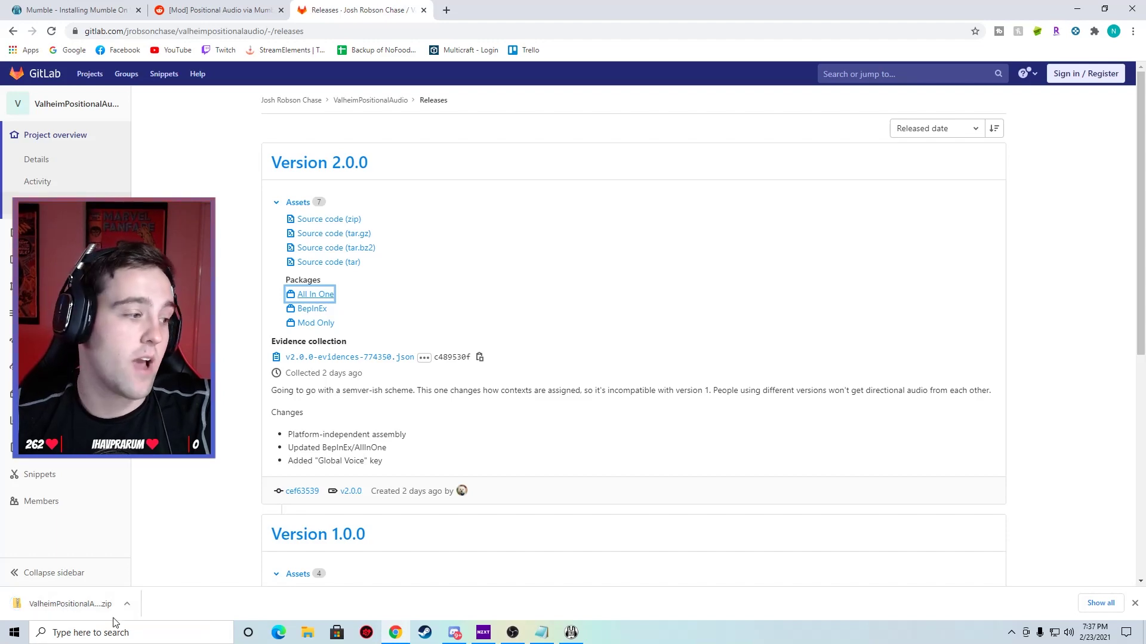
Step: Open the downloaded ValheimPositionalAudio.AllInOne zip and copy all of its files and folders
left_click(67, 608)
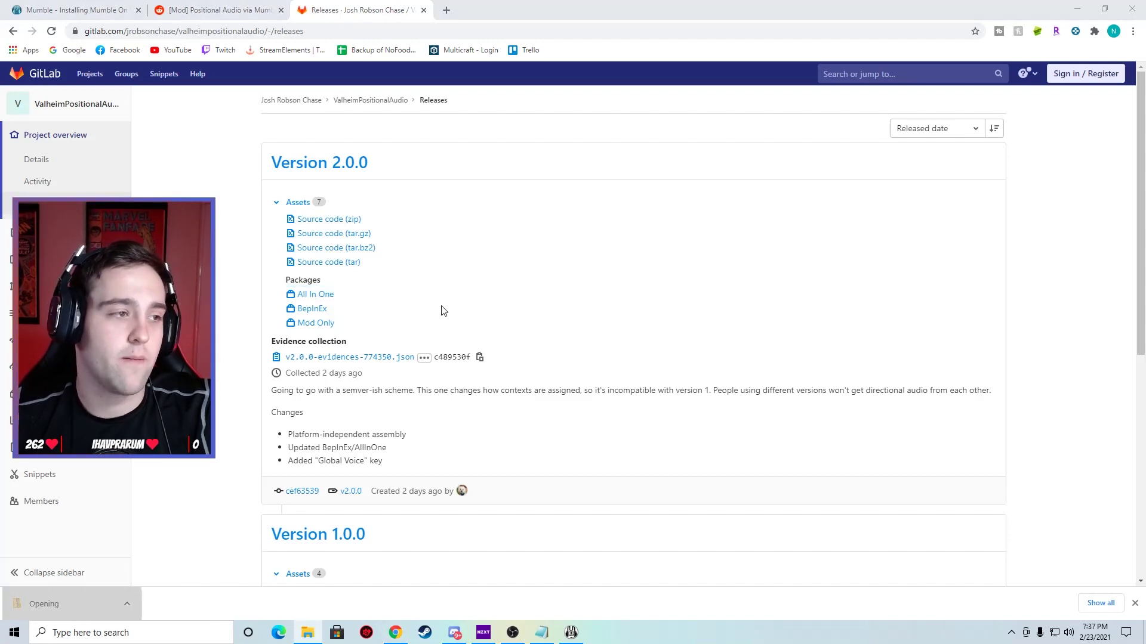
double_click(583, 7)
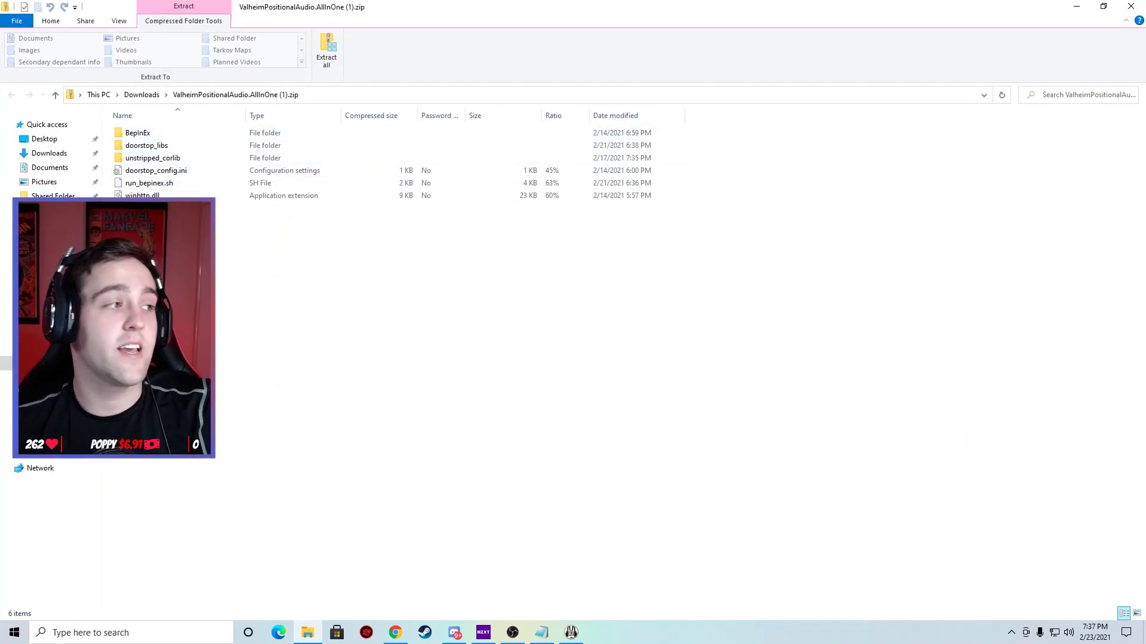
key("ctrl+a")
right_click(189, 134)
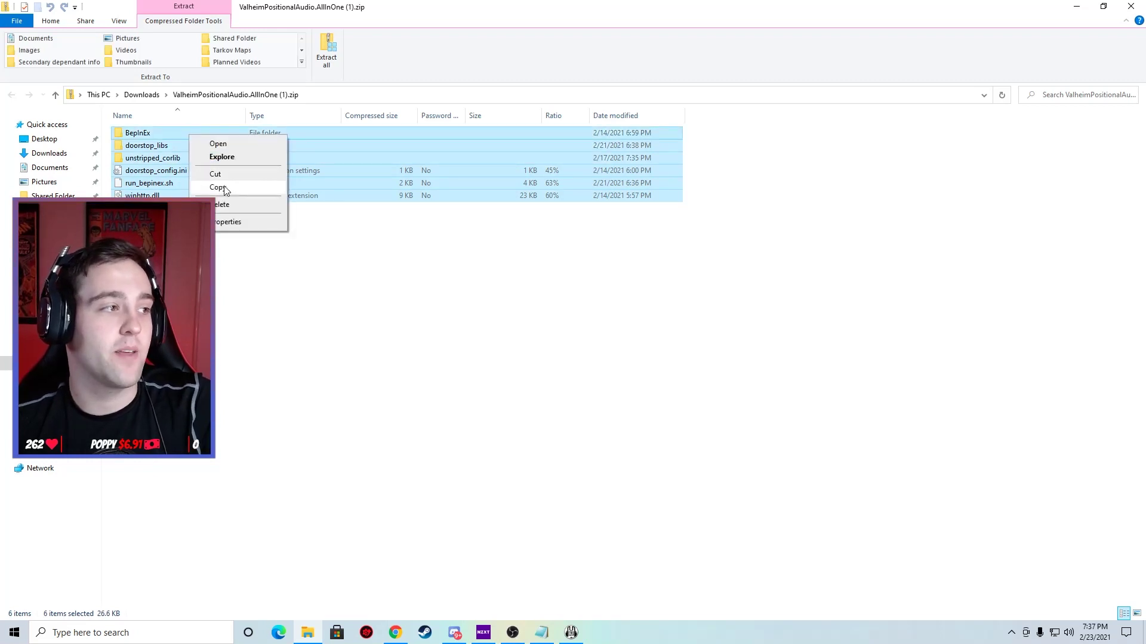
left_click(225, 187)
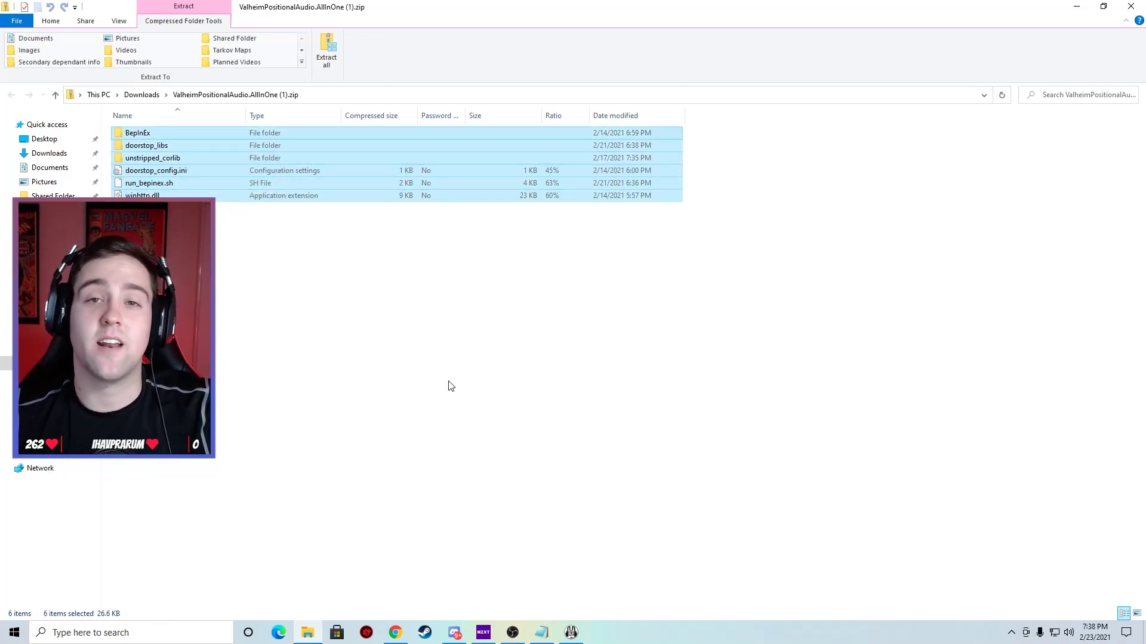
Step: Browse to C:\Program Files (x86)\Steam\steamapps\common\Valheim, the destination folder for the copied mod files
left_click(48, 420)
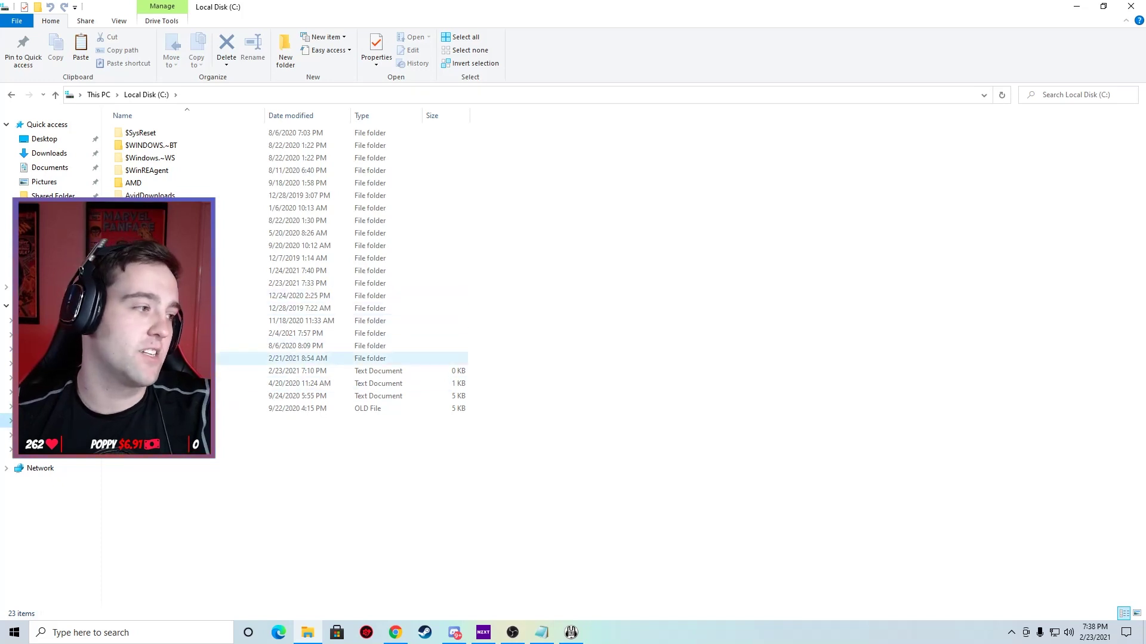
key("super+Down")
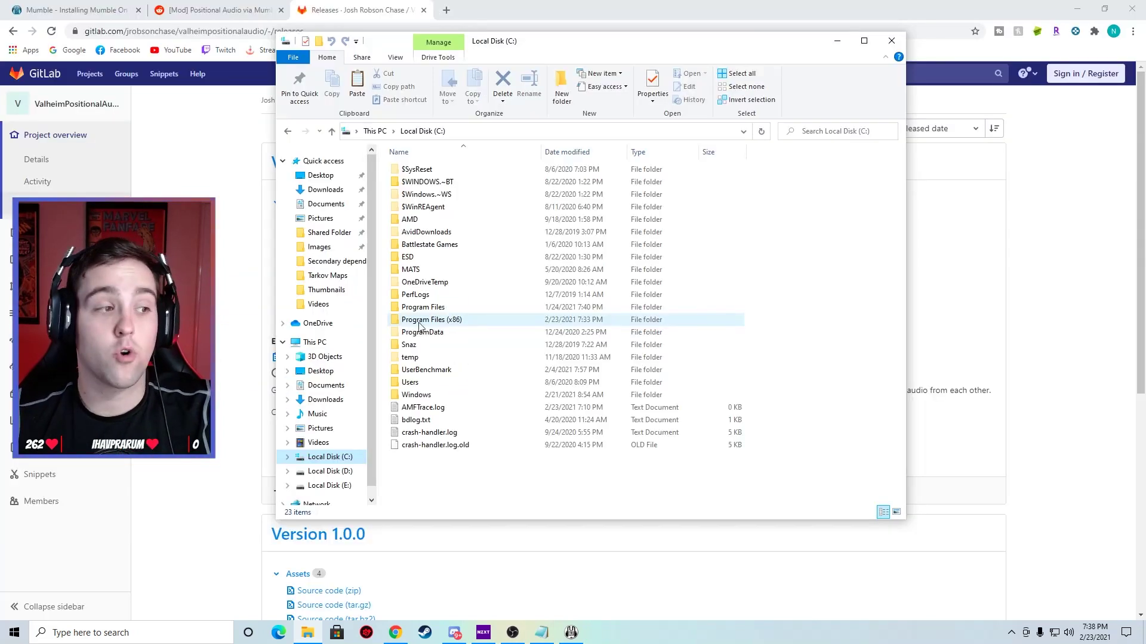
left_click(440, 324)
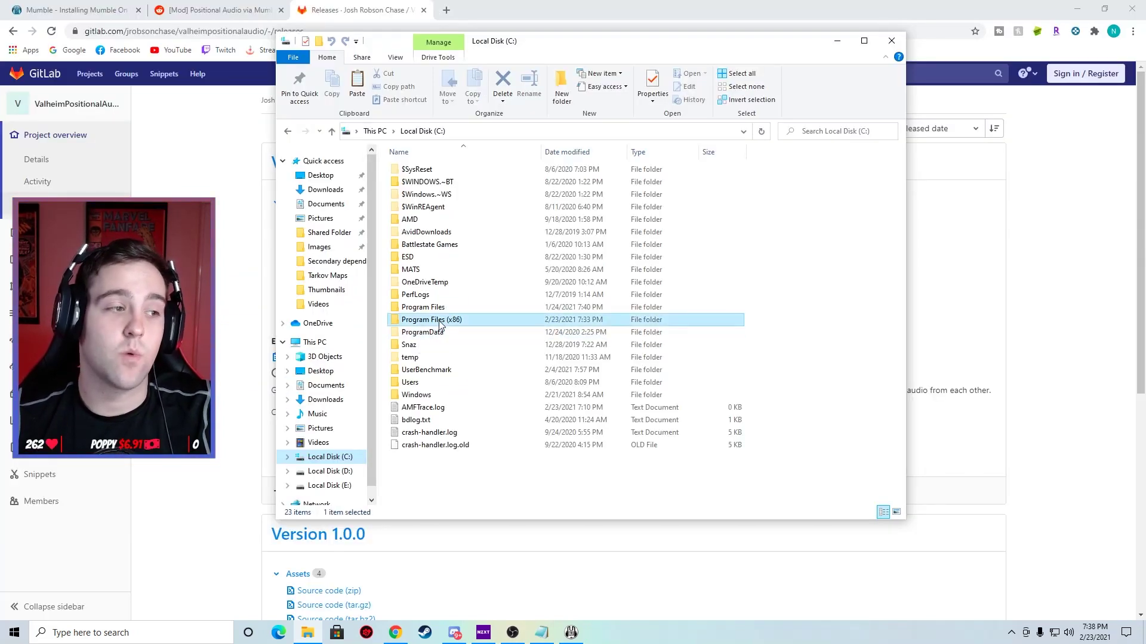
double_click(439, 322)
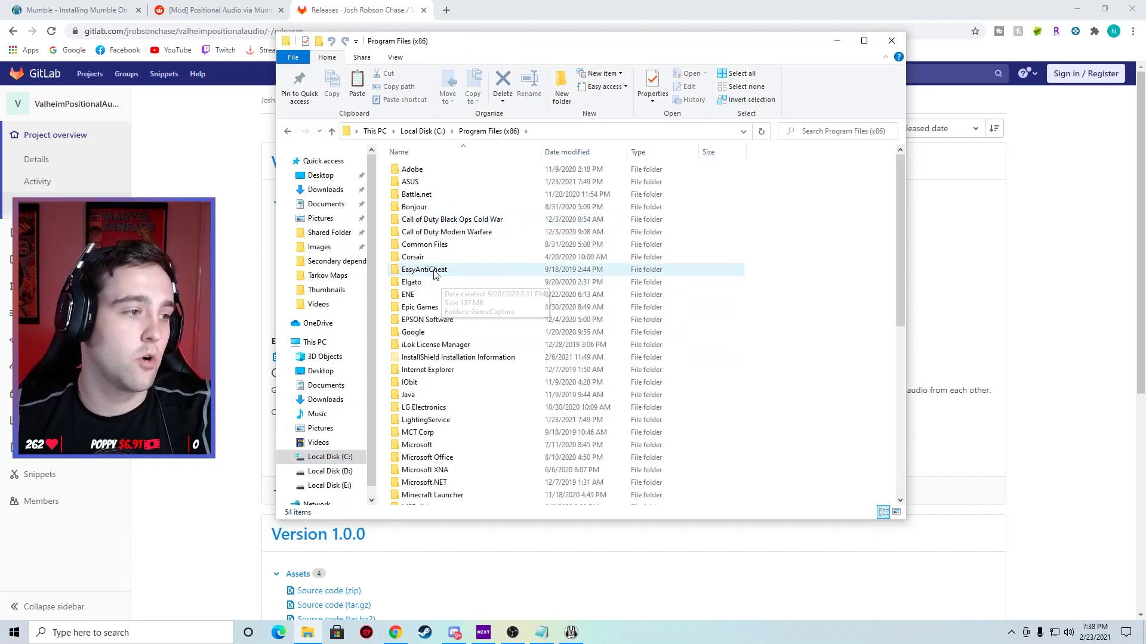
scroll(434, 273, "down", 9)
left_click(418, 338)
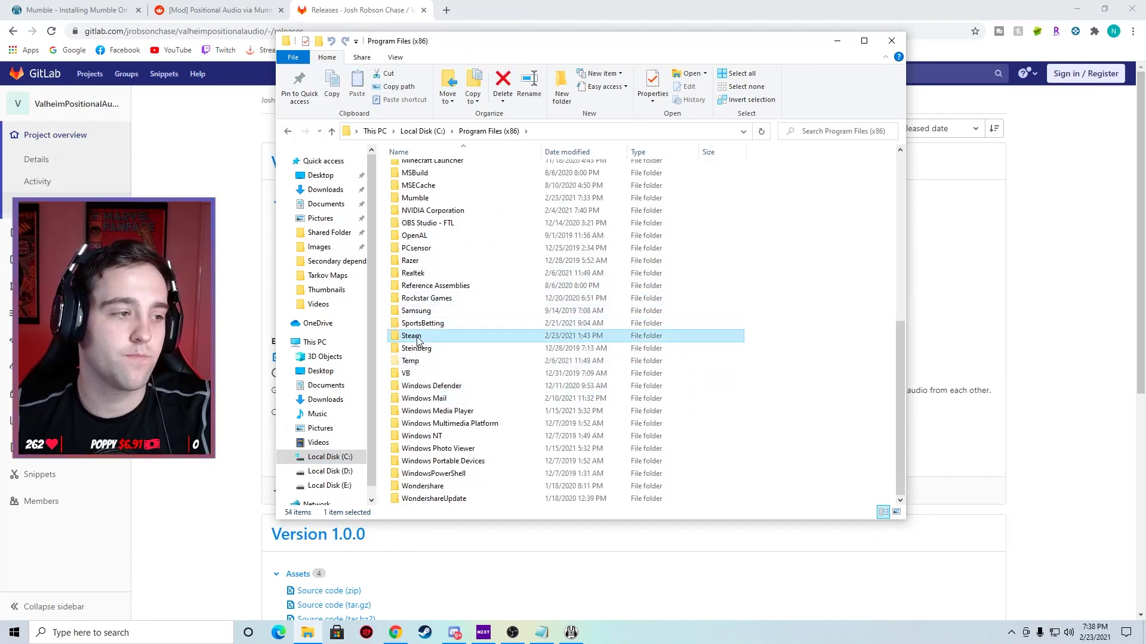
double_click(418, 336)
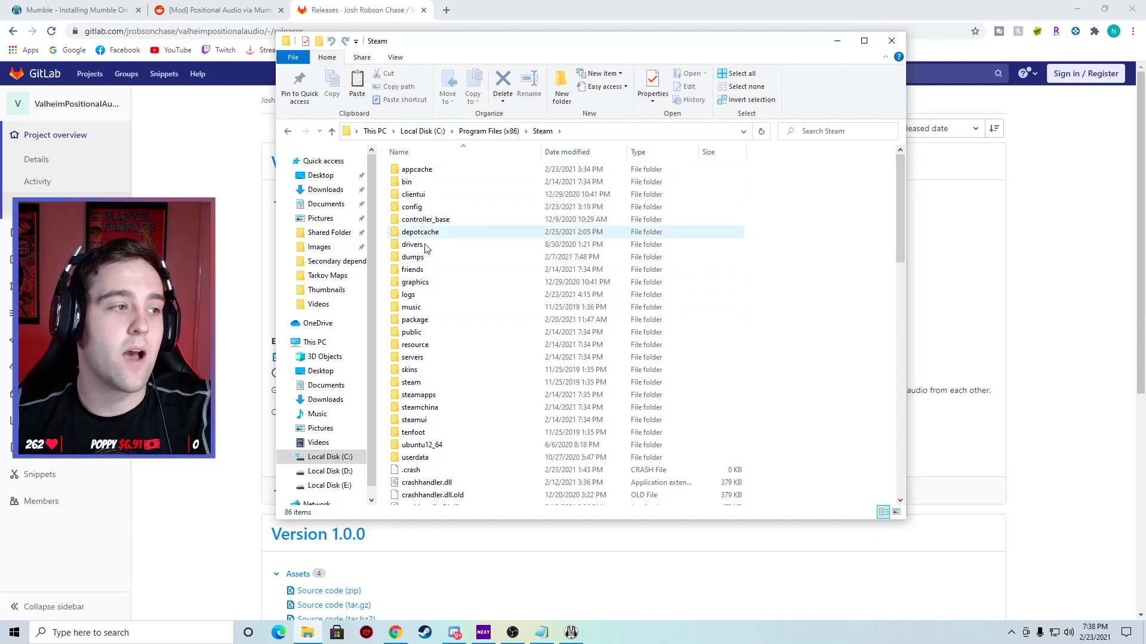
double_click(428, 398)
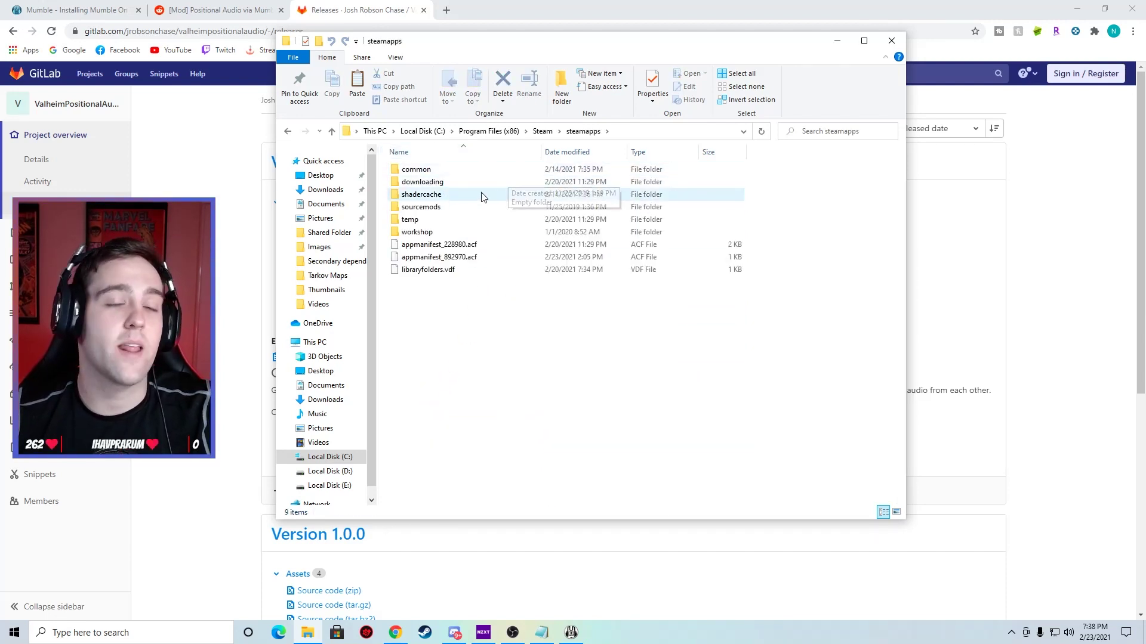
double_click(426, 172)
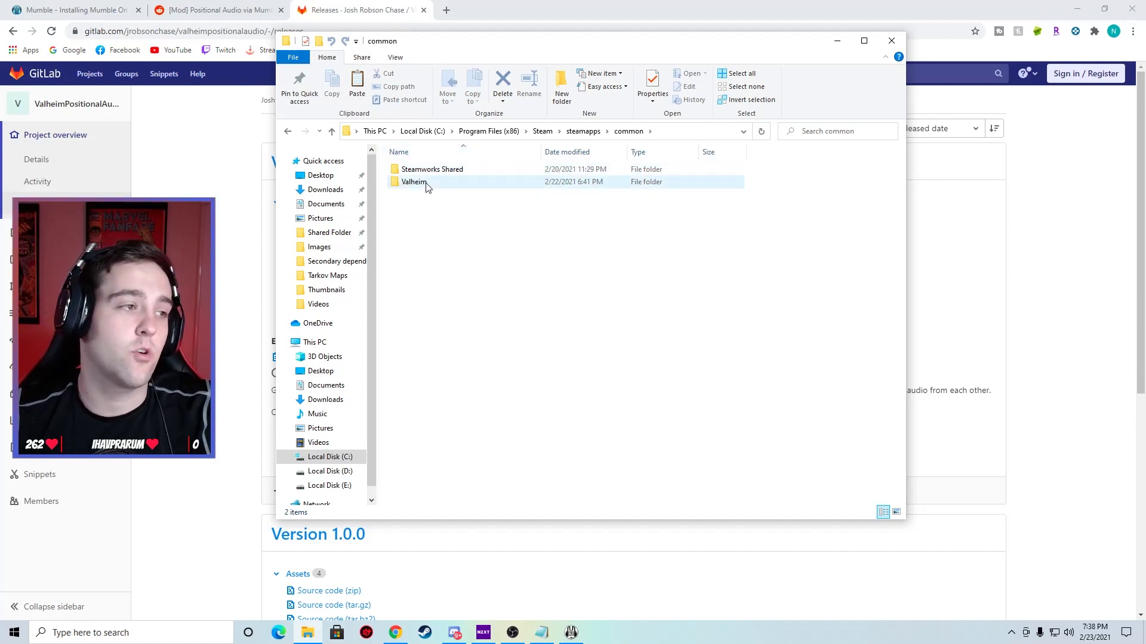
double_click(426, 184)
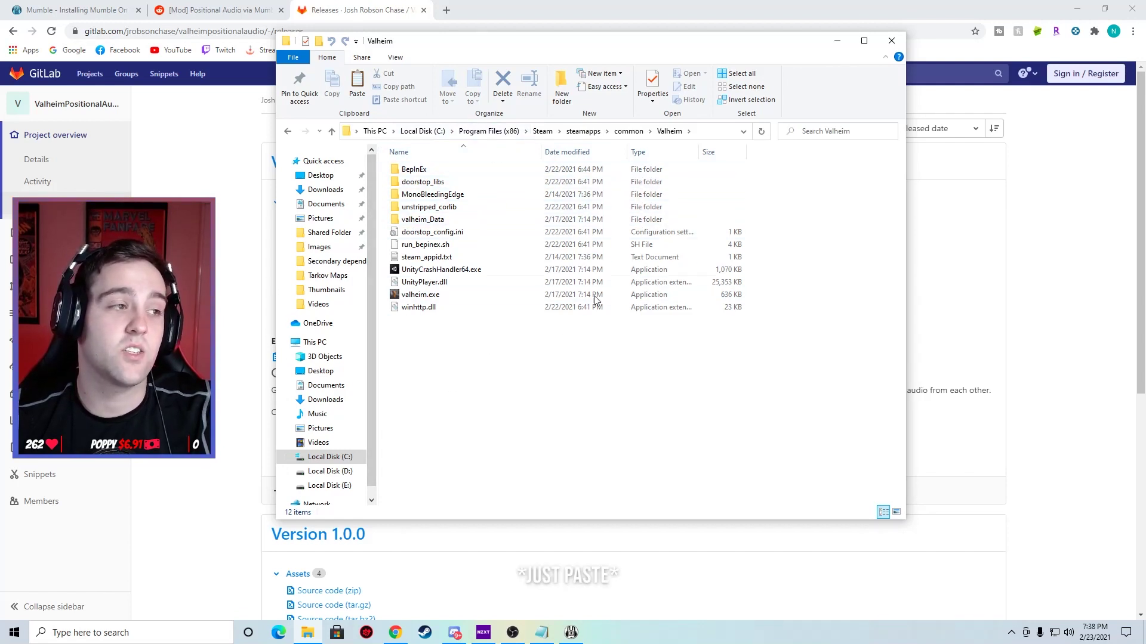
right_click(466, 367)
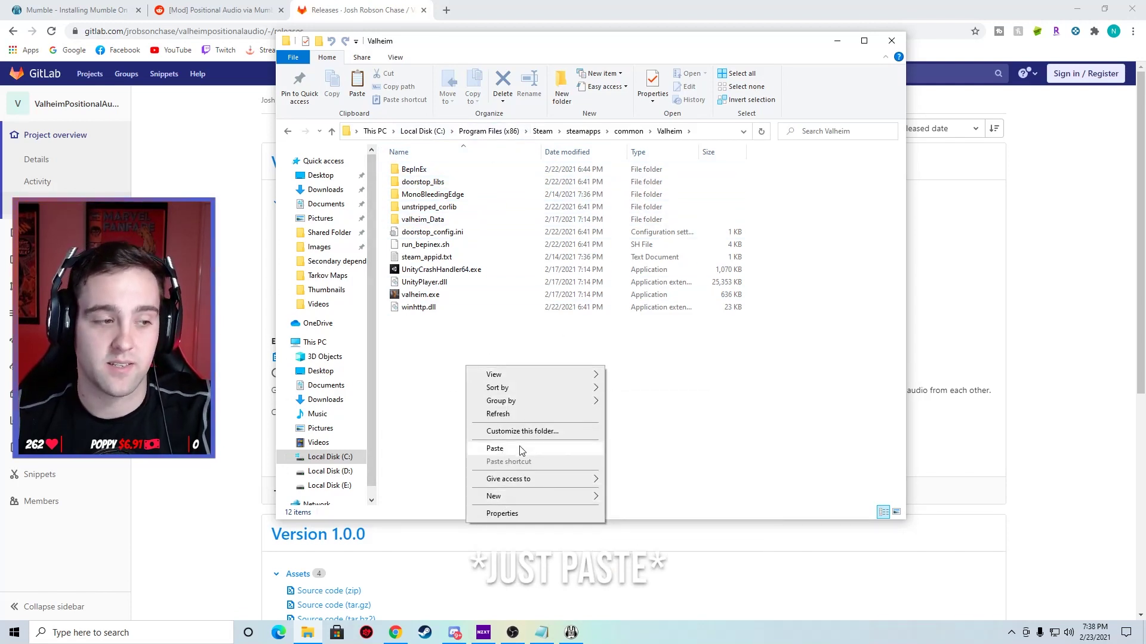
key("Escape")
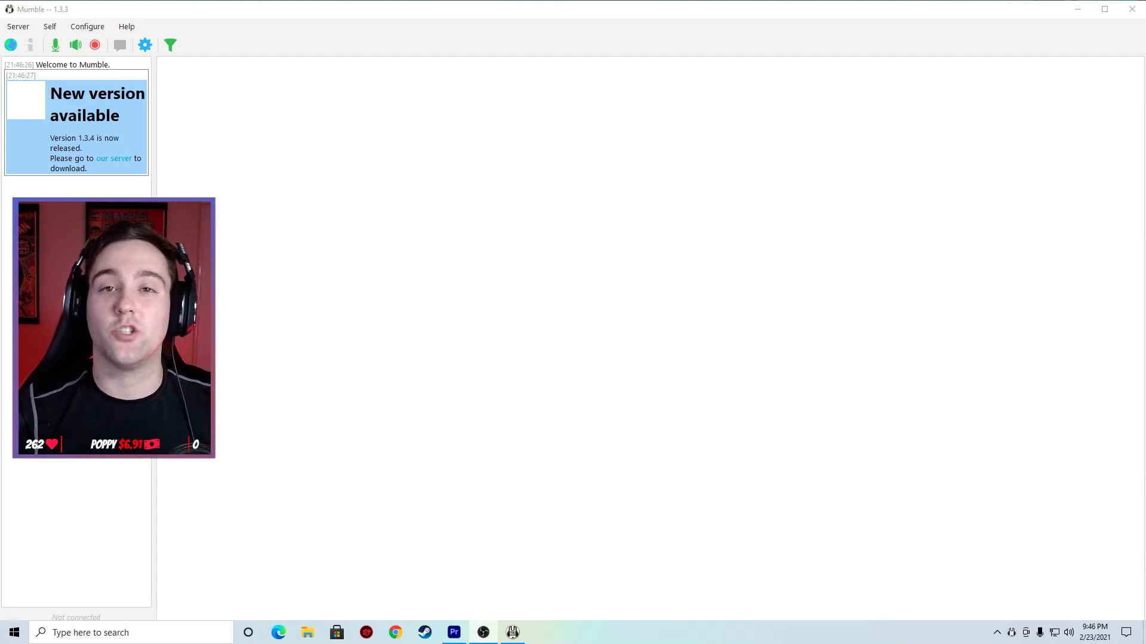
Step: In Mumble, open the server connection list and view the form for adding a new server, leaving it without adding one
left_click(18, 26)
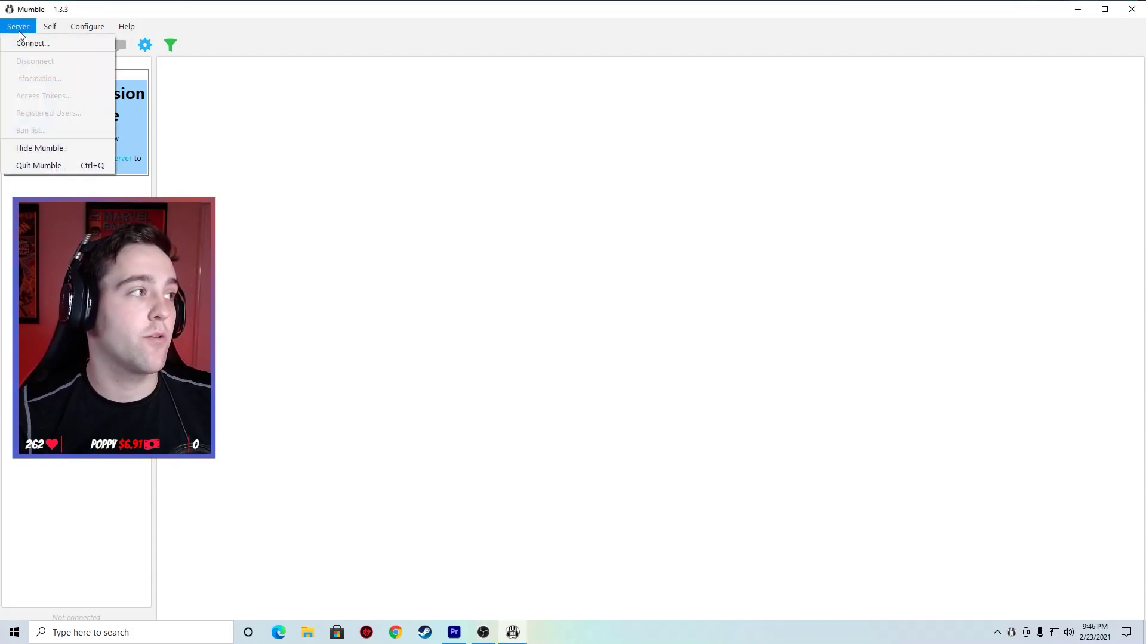
left_click(27, 42)
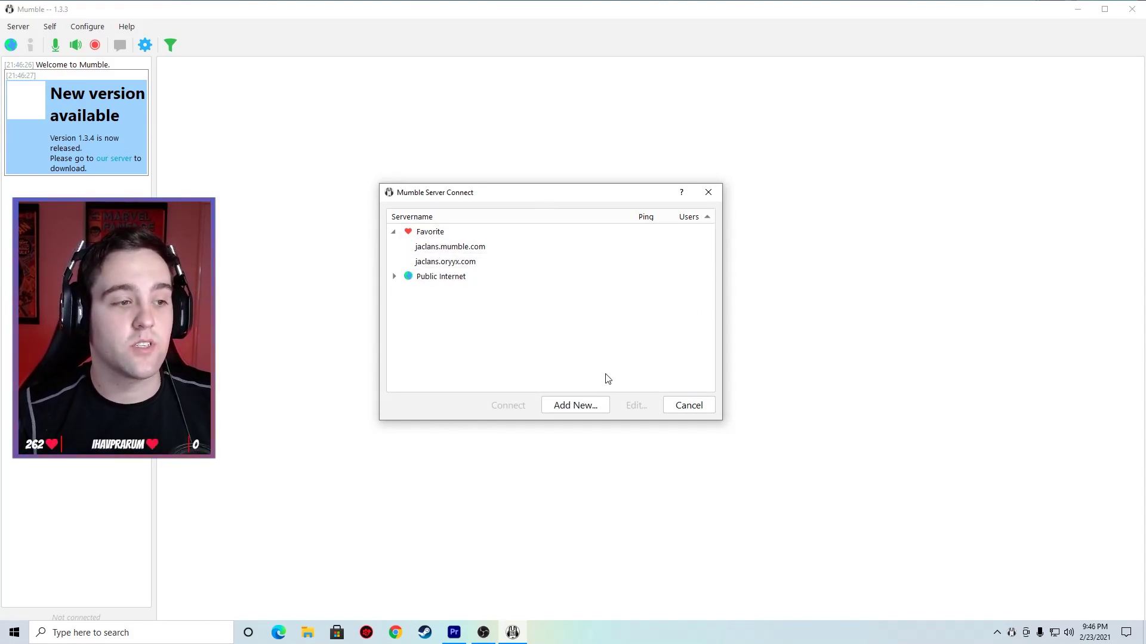
left_click(582, 409)
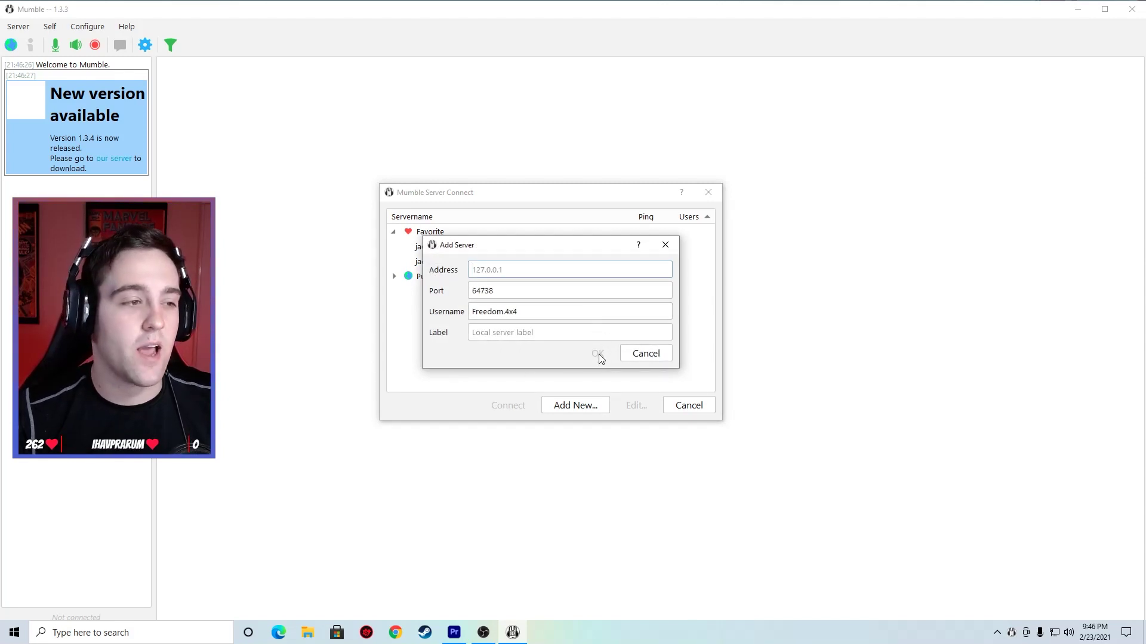
left_click(644, 355)
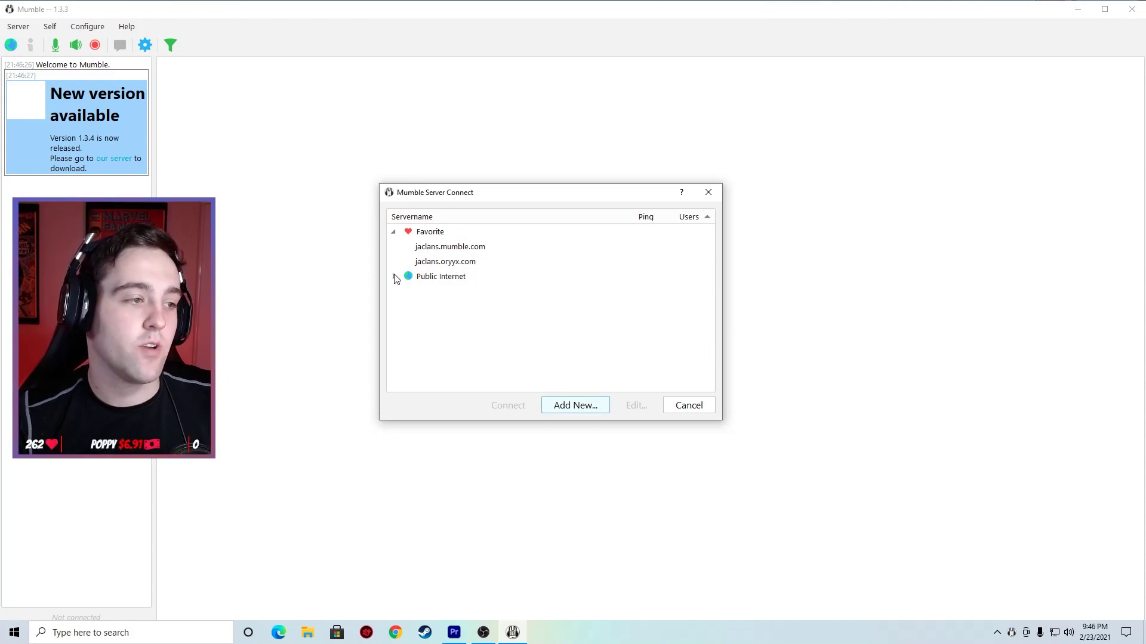
Step: Browse the public servers of the United States of America, including VoicePacket.net - Free Temp Servers! - US West, and close the list without connecting
left_click(394, 278)
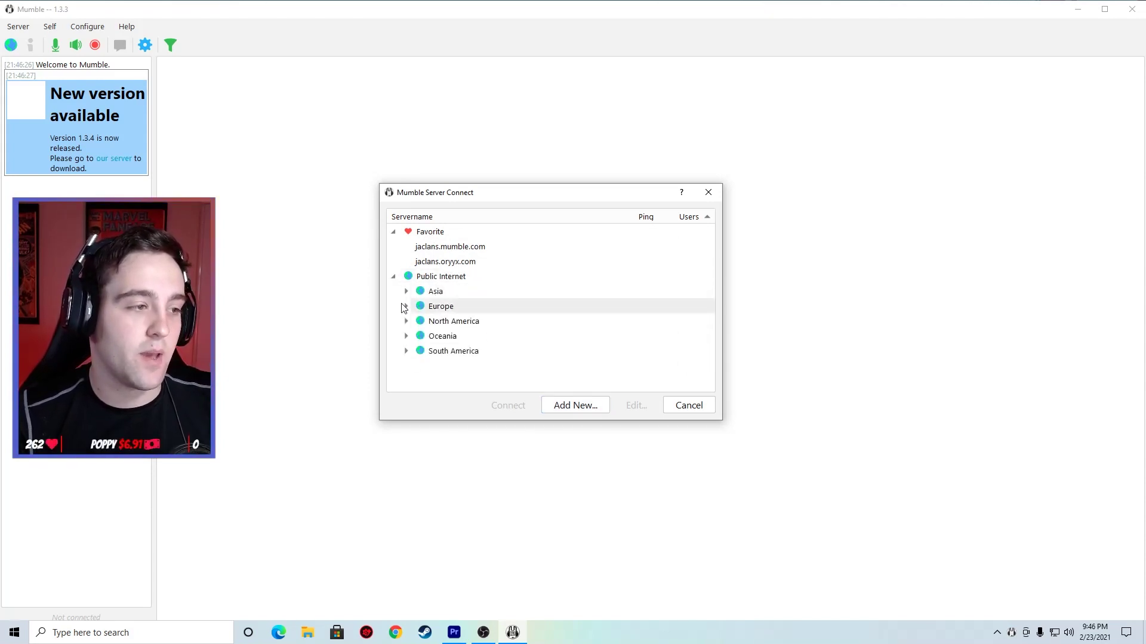
left_click(407, 322)
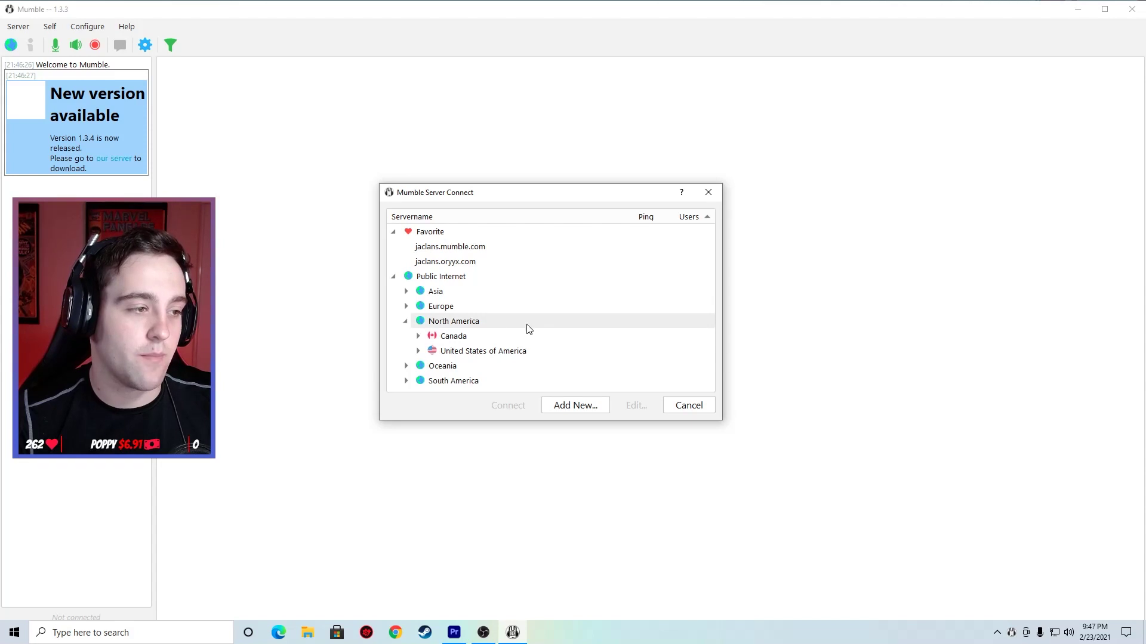
left_click(418, 351)
scroll(499, 350, "down", 5)
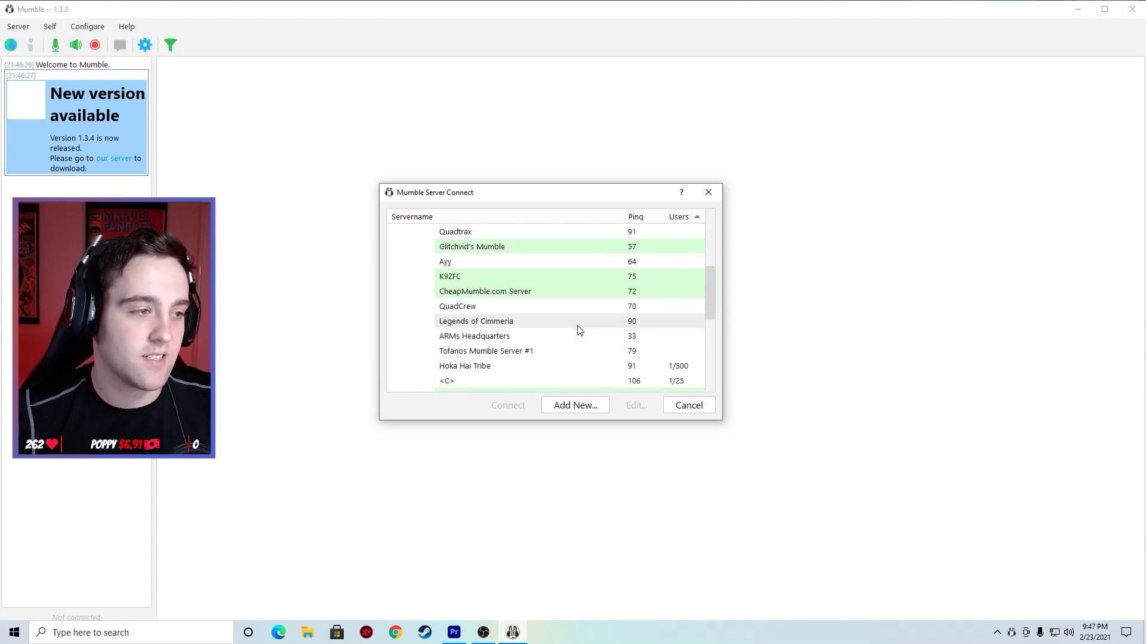
mouse_move(588, 296)
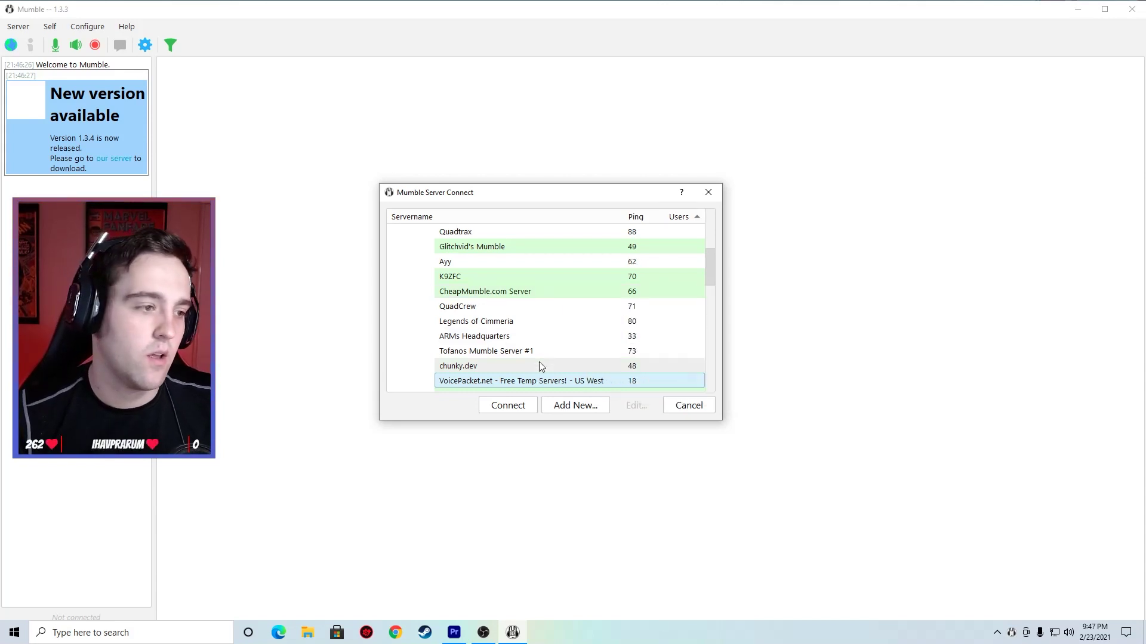
scroll(574, 367, "down", 1)
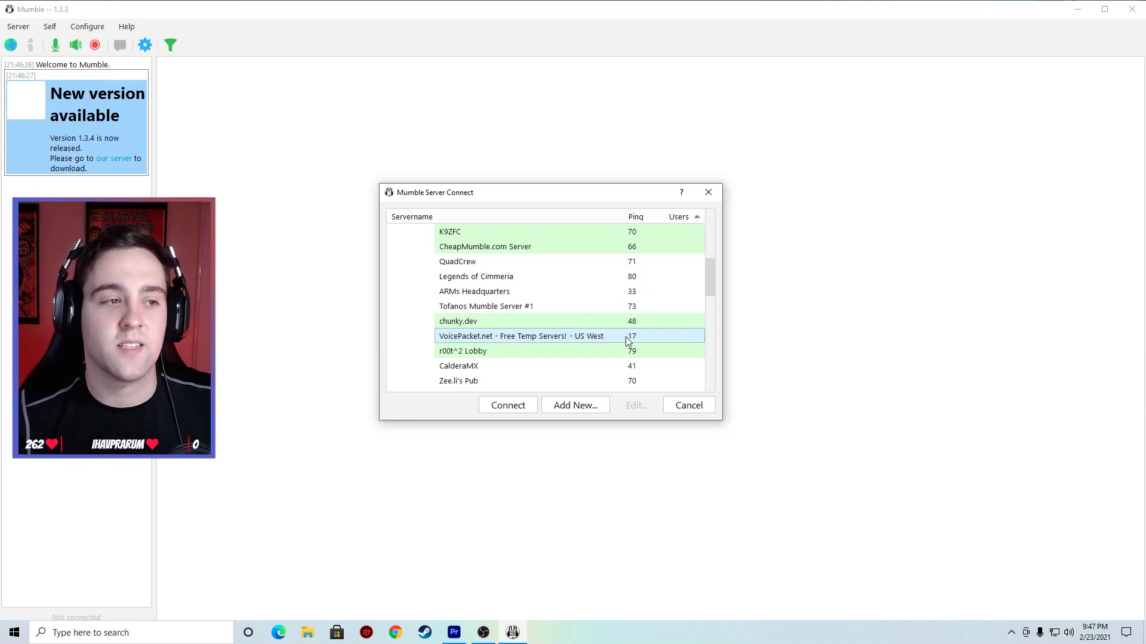
mouse_move(553, 342)
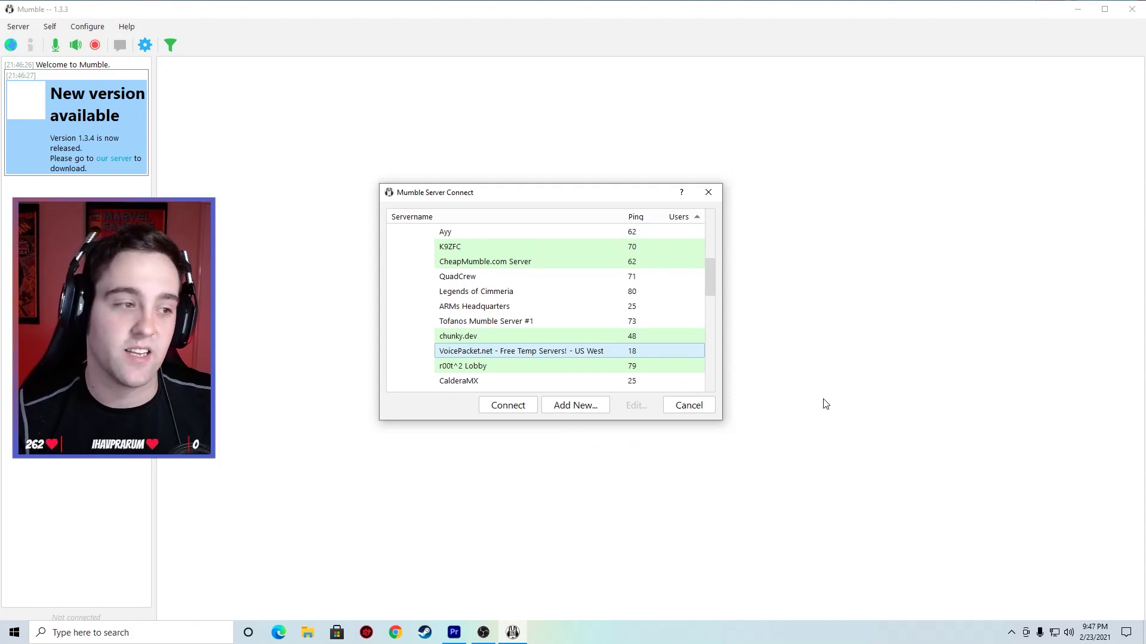
left_click(699, 408)
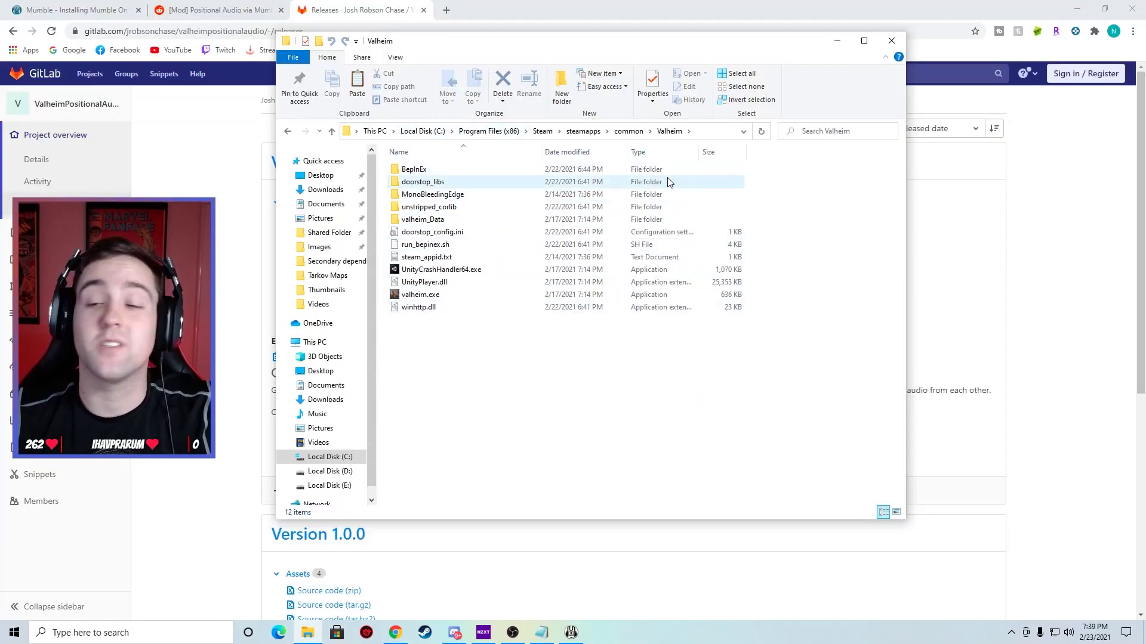
Step: Launch valheim.exe from the Valheim folder and move the BepInEx console window clear of the file list
double_click(420, 295)
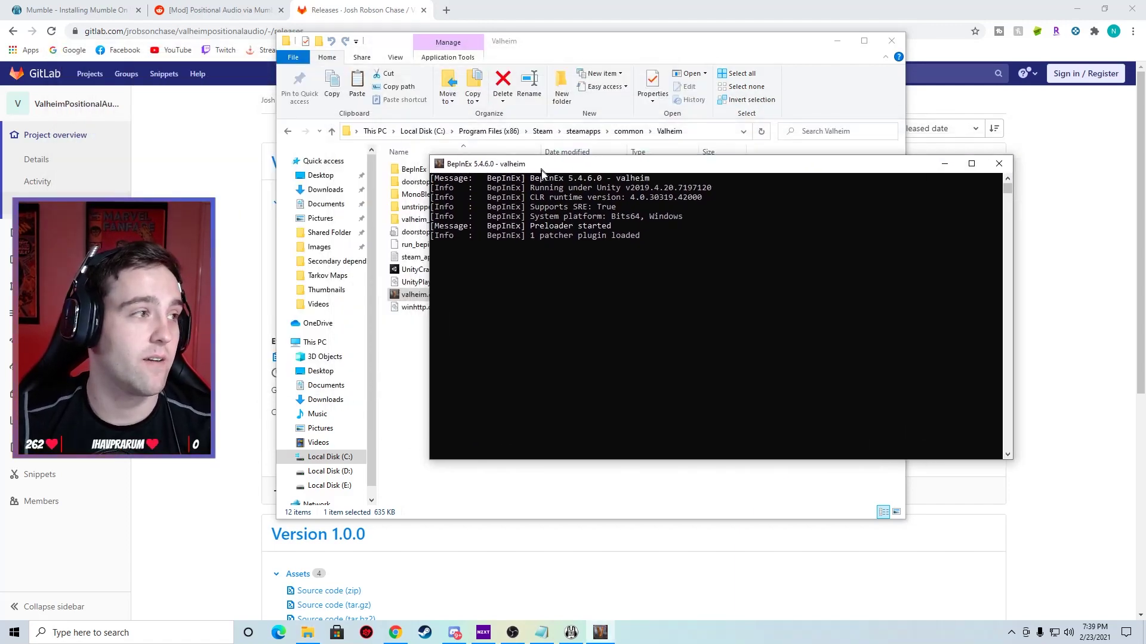
left_click_drag(540, 172, 429, 304)
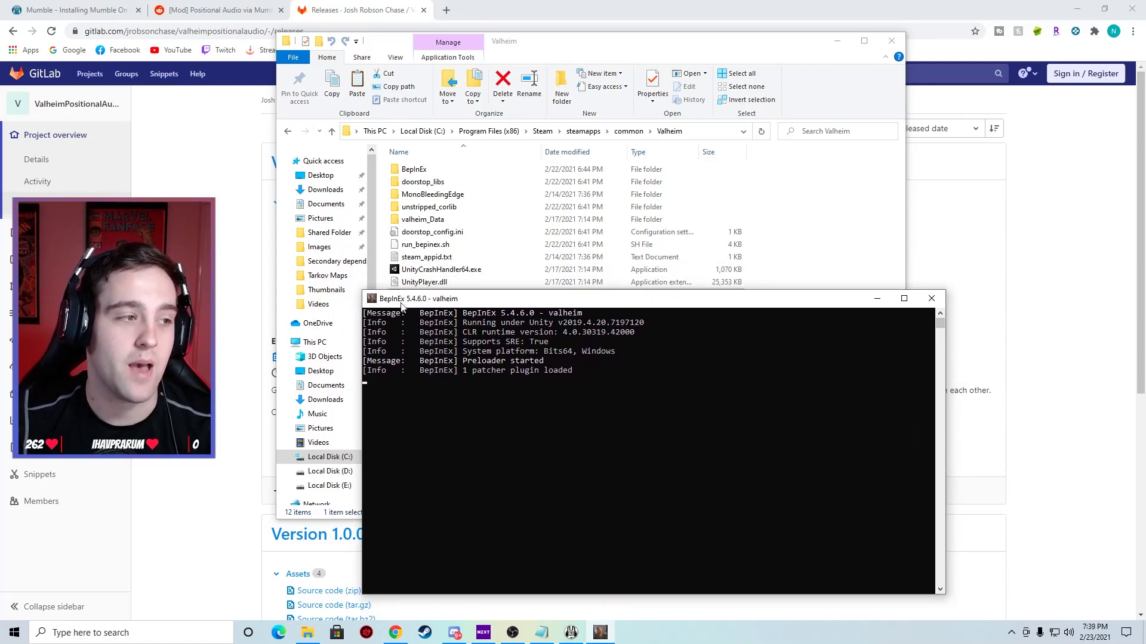
left_click_drag(455, 298, 564, 276)
mouse_move(599, 636)
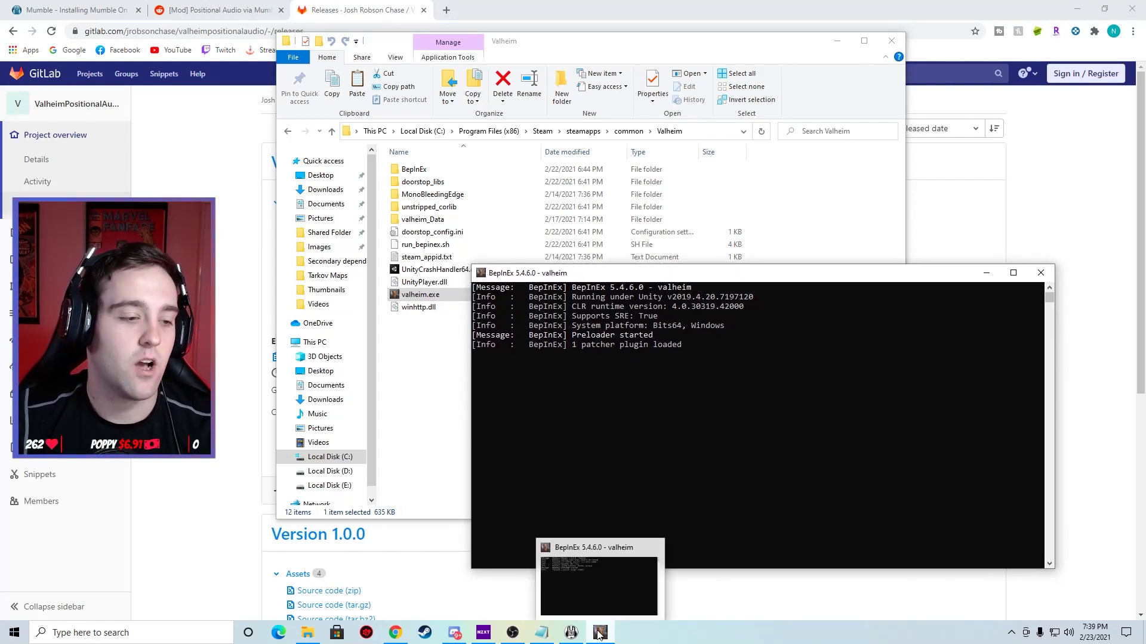
left_click(433, 416)
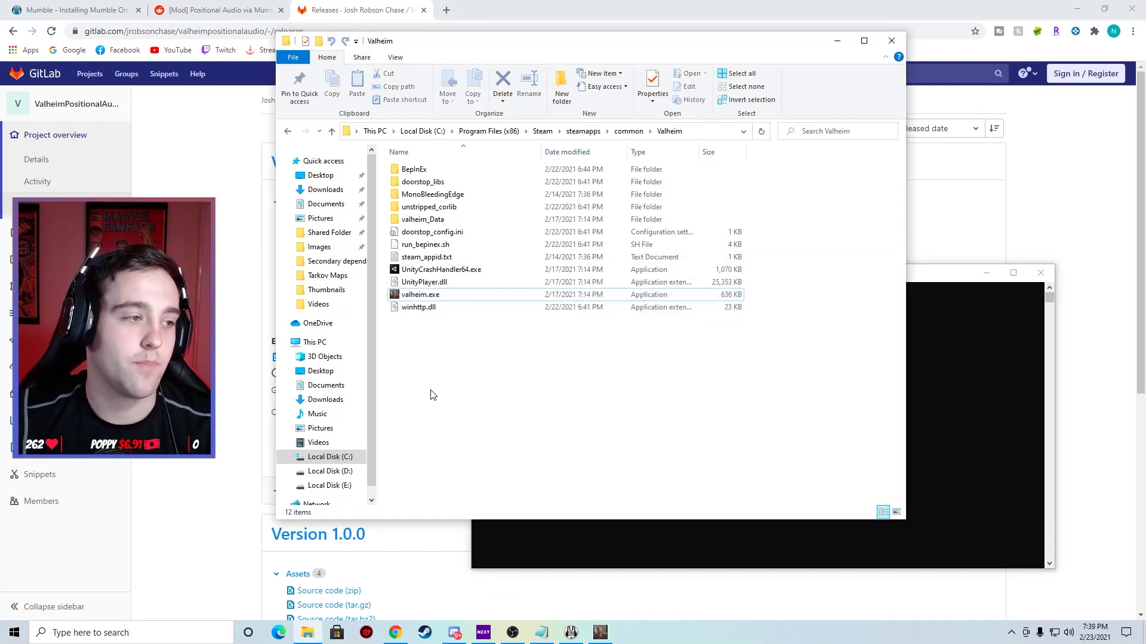